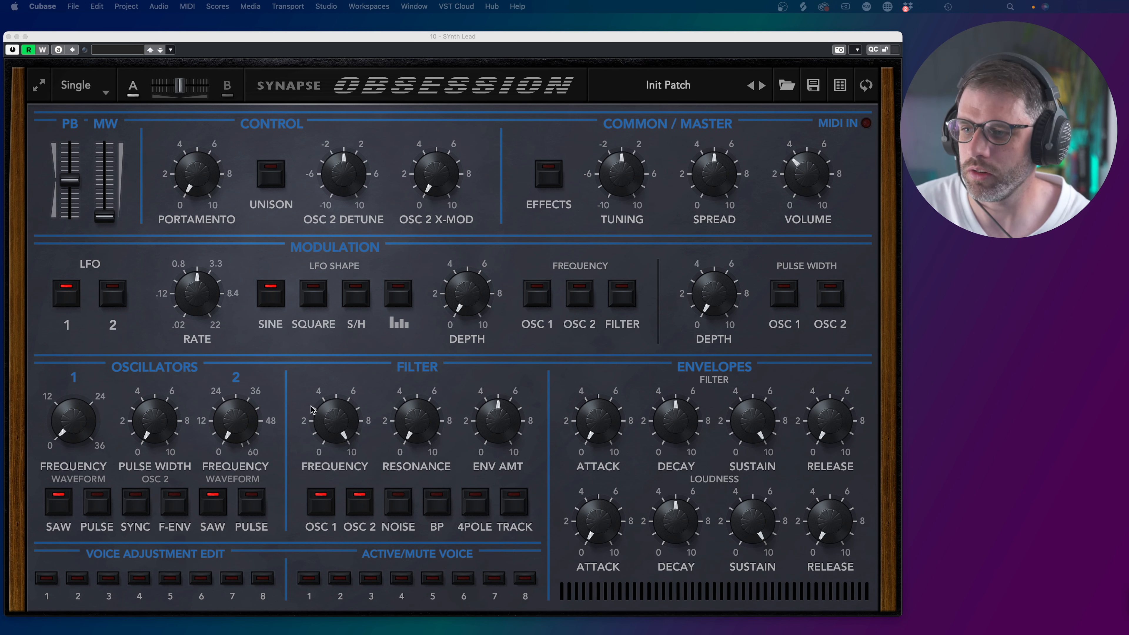
Tune oscillator 2's frequency to about 24 and set the filter to frequency 0 with an envelope amount of about 2.5.
drag(238, 426, 239, 391)
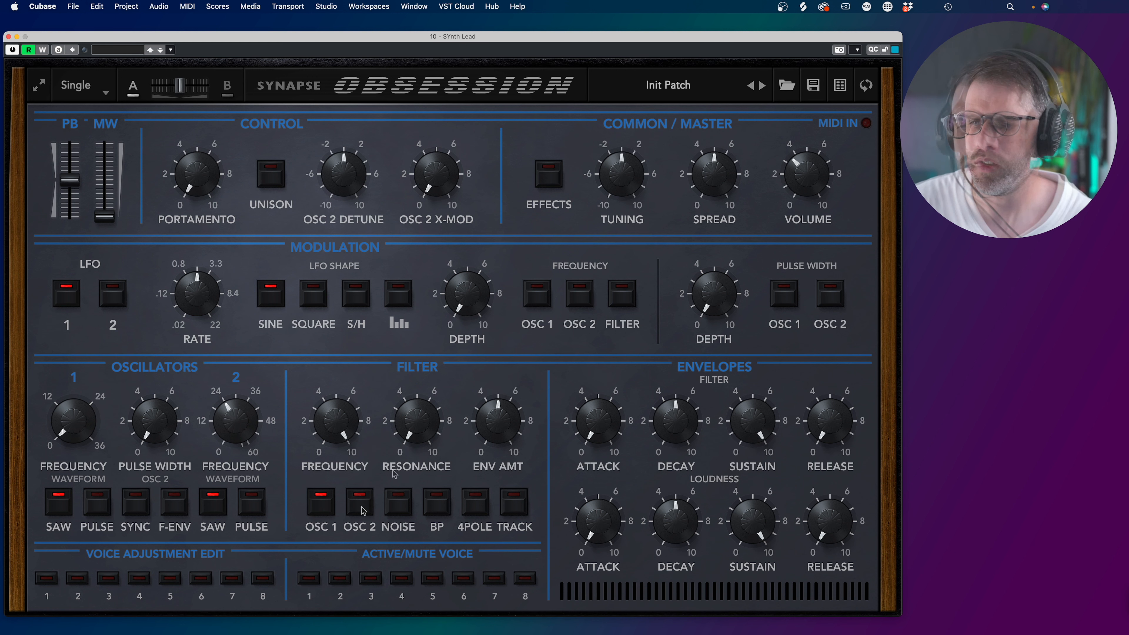
drag(344, 426, 328, 542)
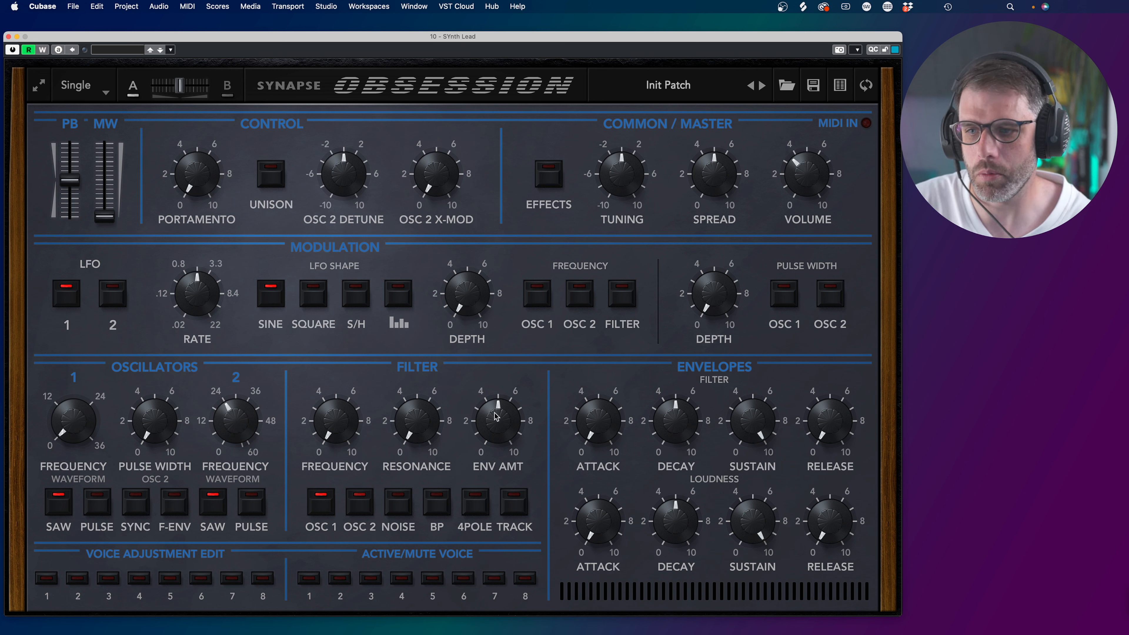
drag(497, 416, 492, 445)
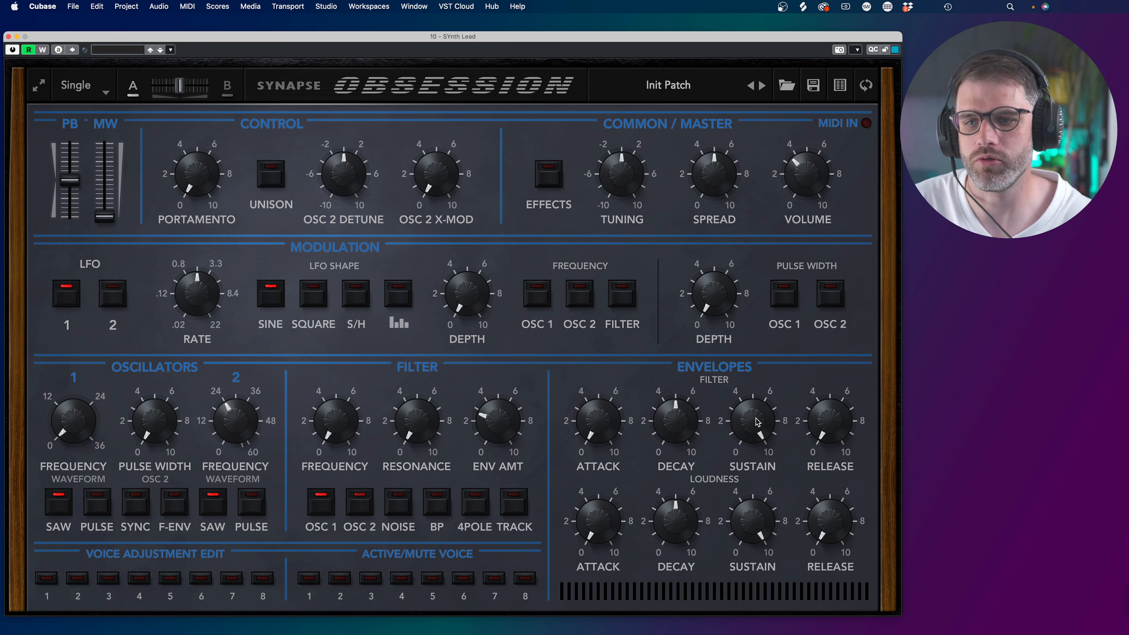
Shape the filter envelope with attack about 2.5, decay about 6.5, sustain 0 and release about 5, and raise the master volume to about 8.
drag(757, 422, 733, 537)
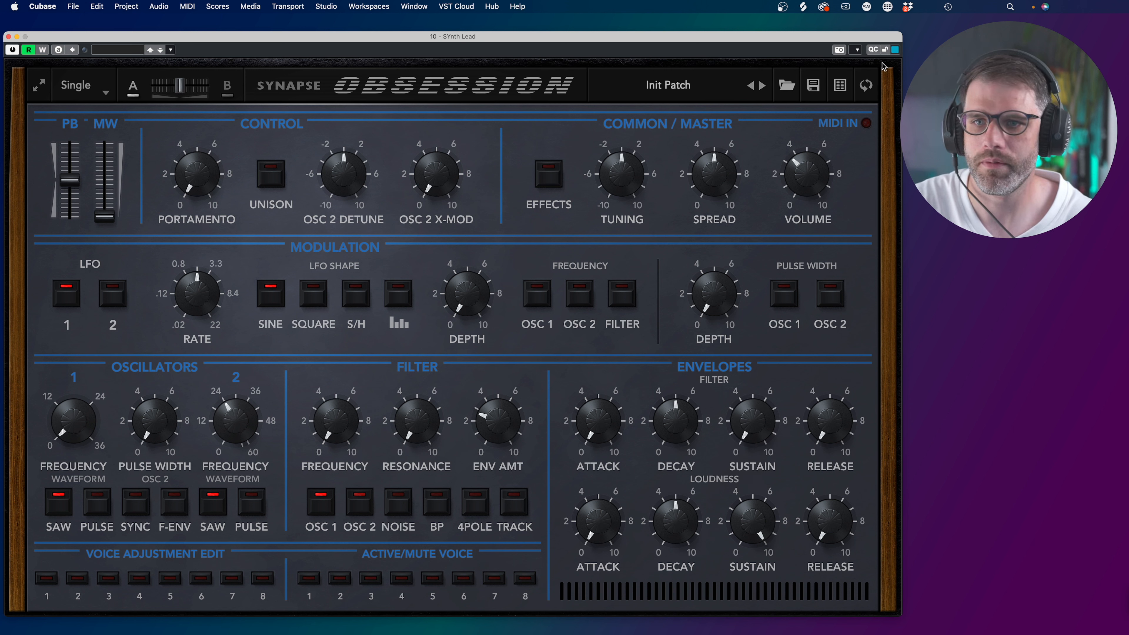
drag(826, 174, 821, 127)
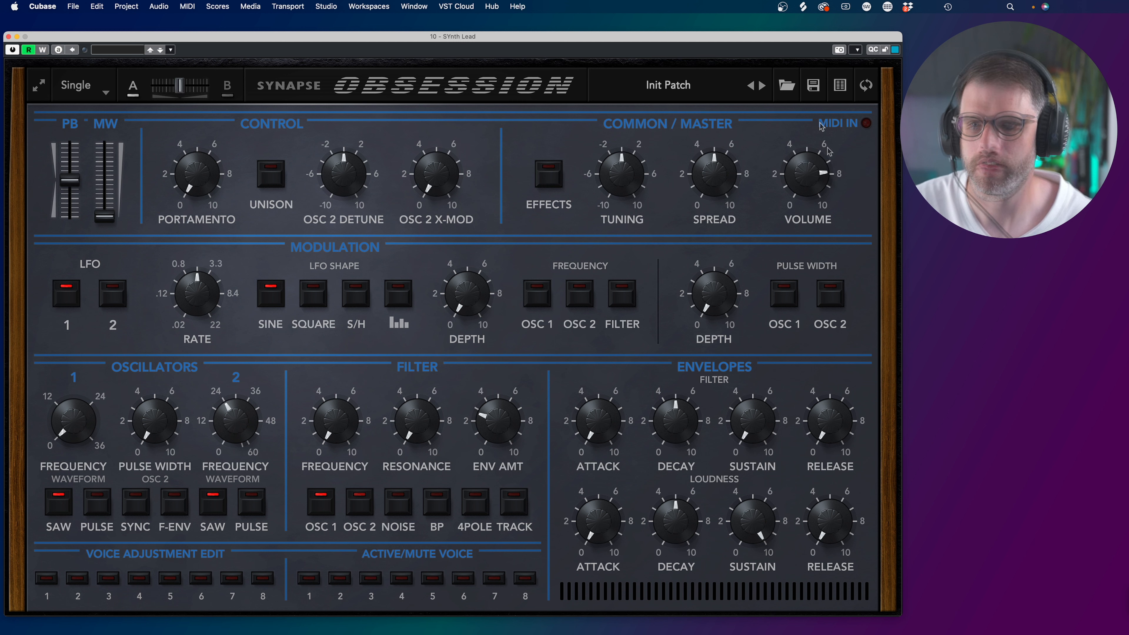
drag(596, 435, 596, 402)
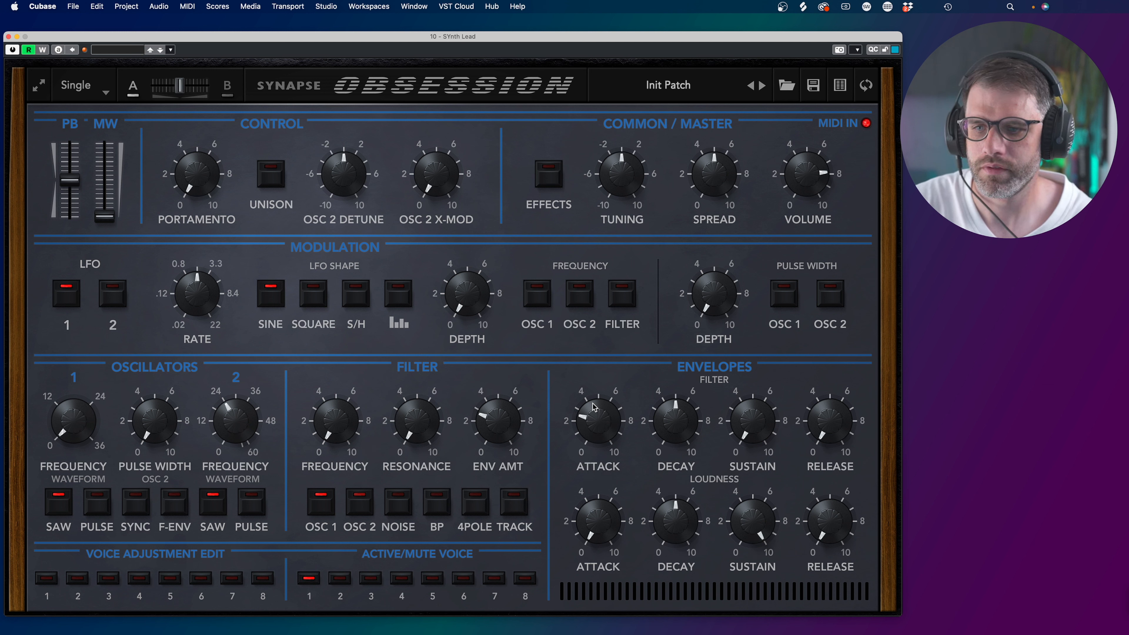
drag(683, 430, 683, 412)
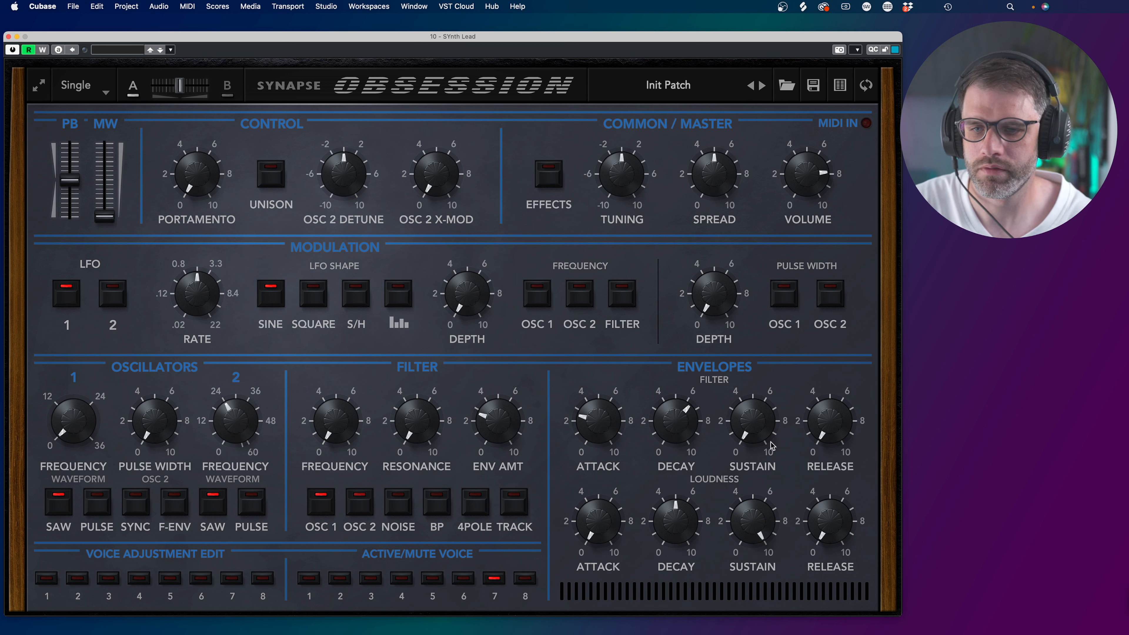
drag(818, 427, 825, 382)
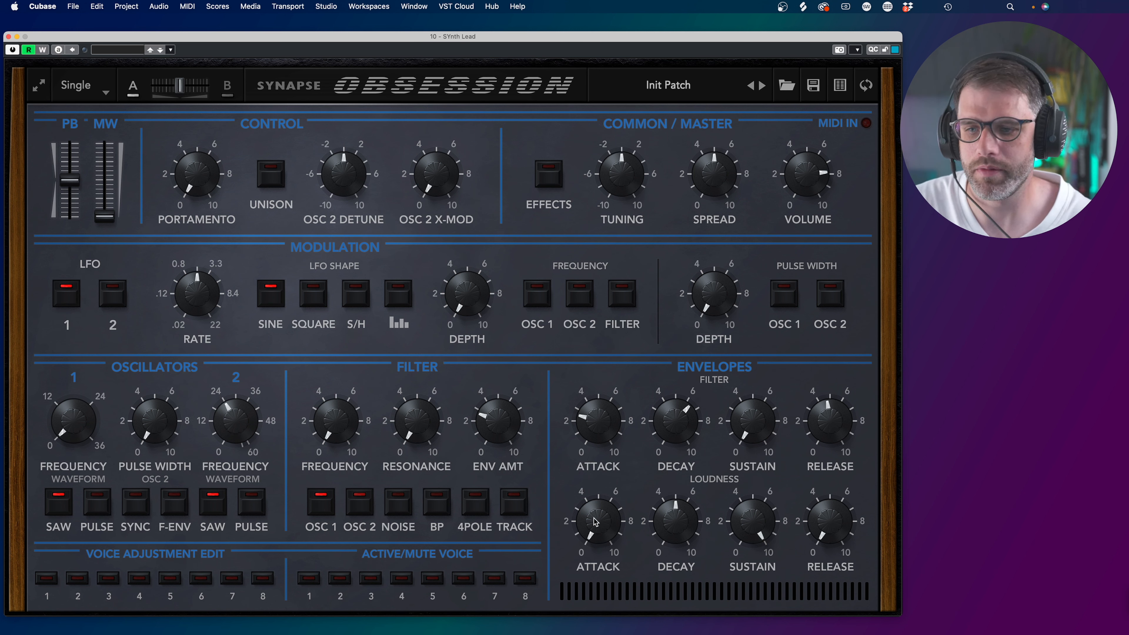
Set the loudness envelope's attack to about 2.5 and its release to about 5.
drag(595, 523, 596, 495)
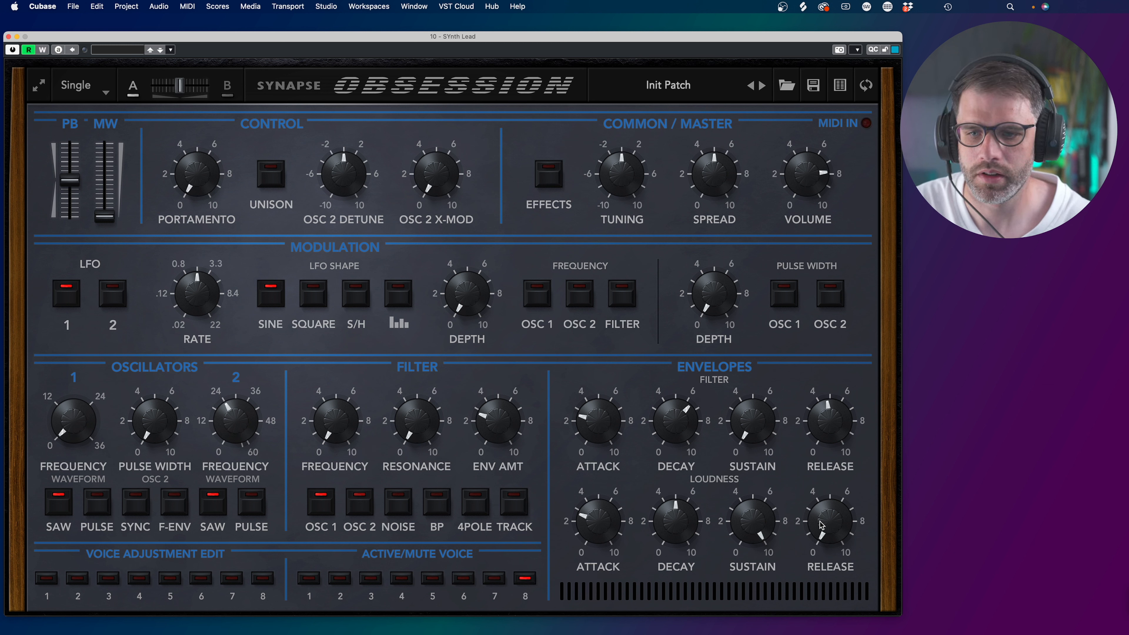
drag(828, 525, 840, 434)
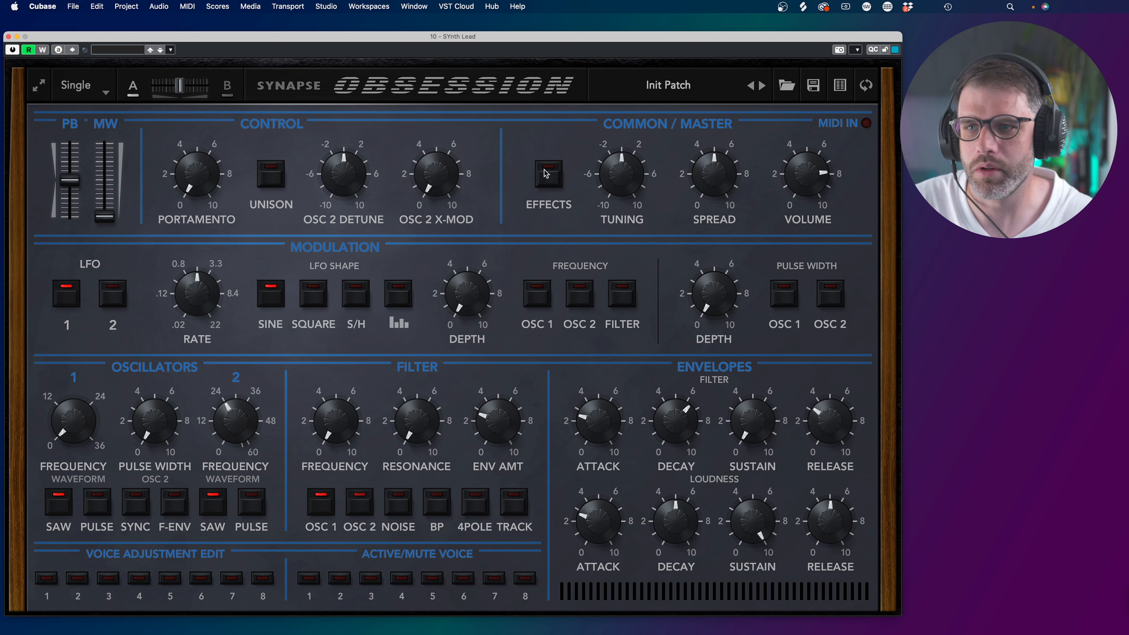
Show the synth's mod matrix and raise the amount of slot 1, Velocity to Volume.
click(415, 86)
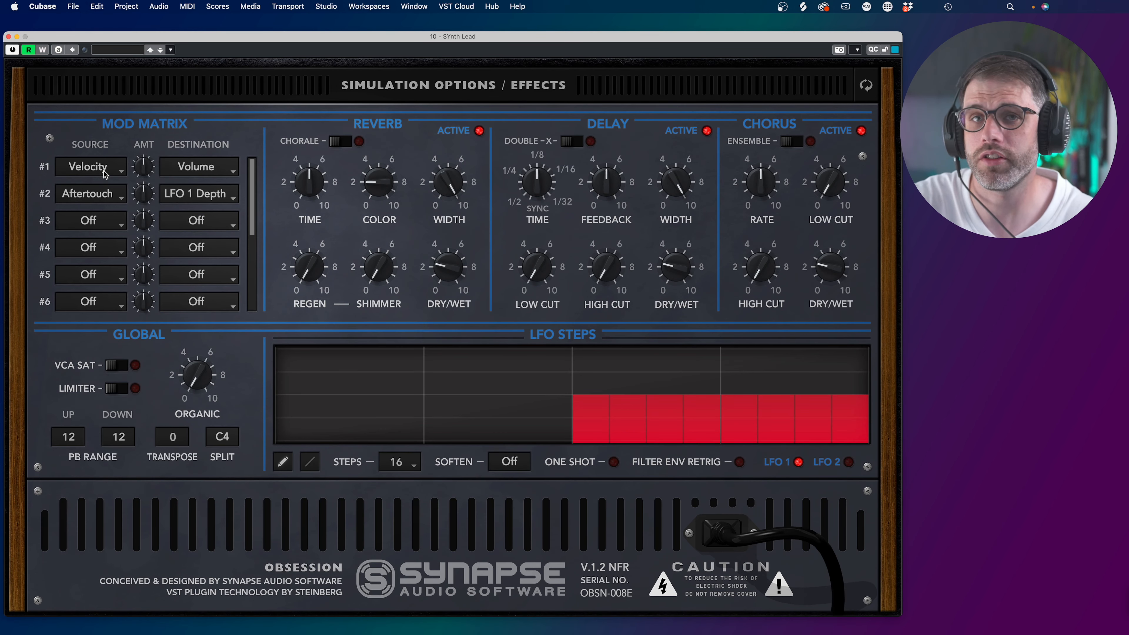
drag(142, 170, 148, 129)
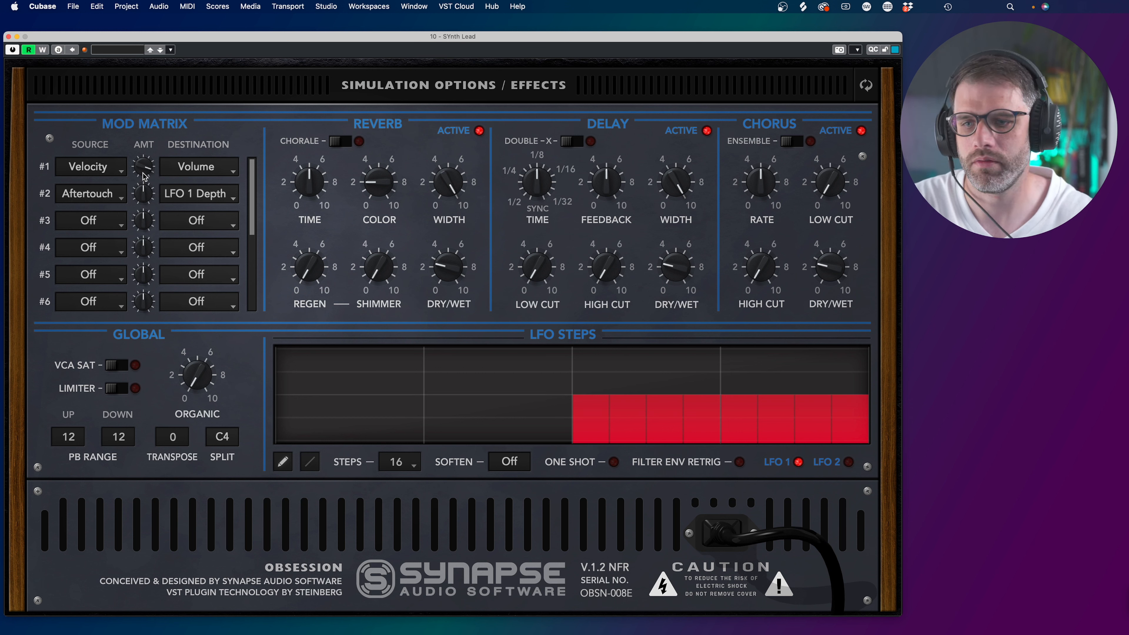
Clear mod matrix slot 2 and reassign it to Modwheel controlling Cutoff with an amount of +38.
click(121, 193)
click(105, 208)
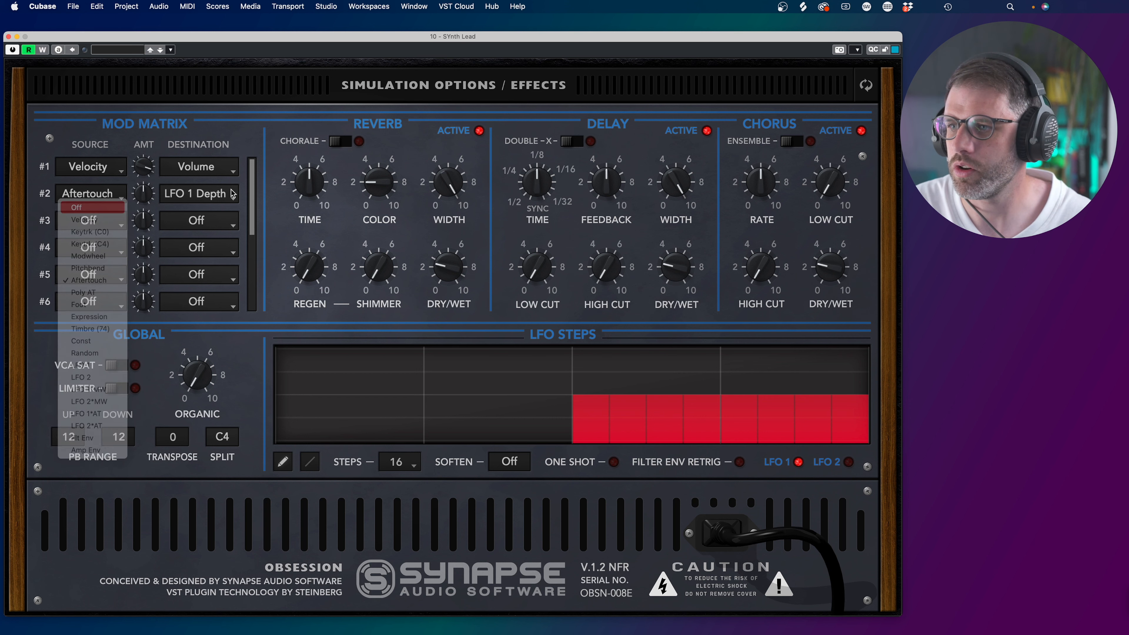
click(232, 194)
click(210, 208)
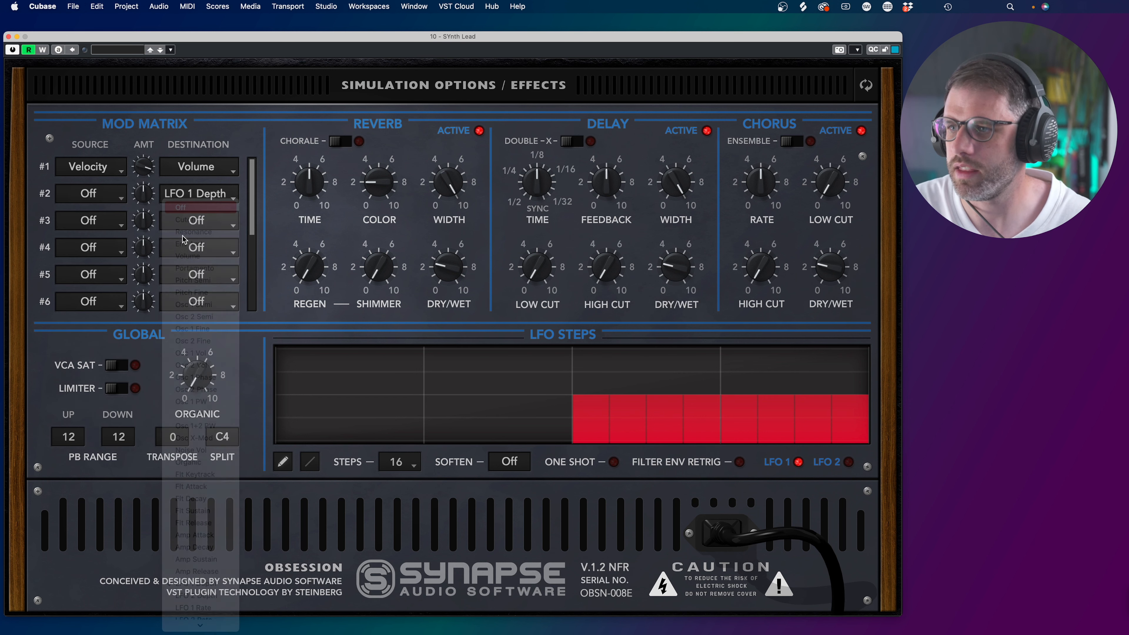
click(112, 203)
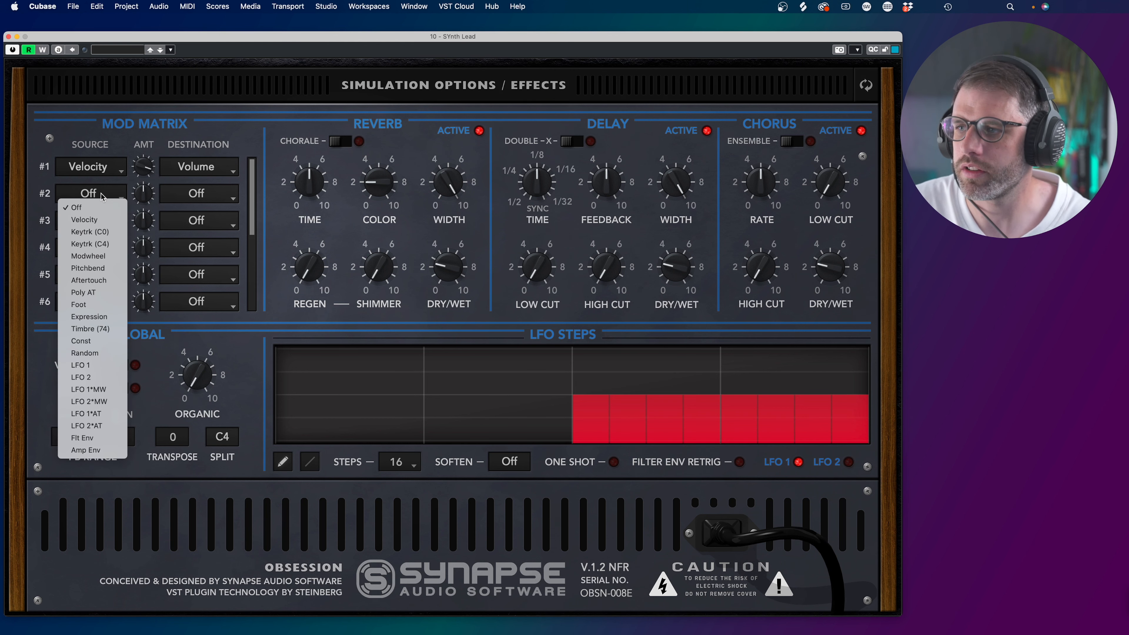
click(113, 257)
click(190, 198)
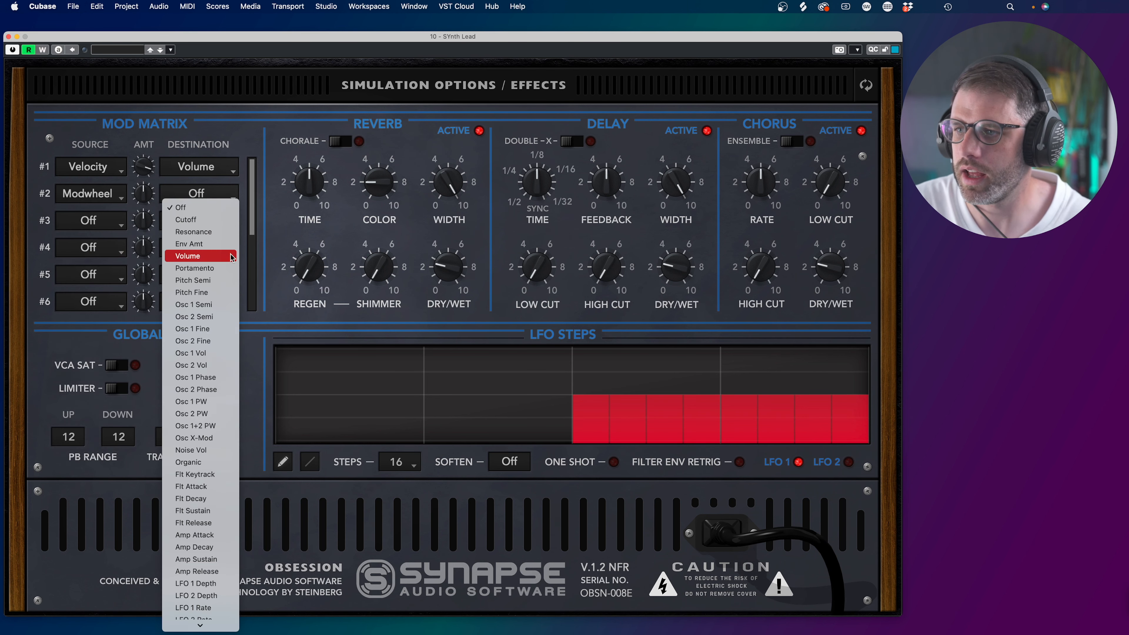
click(195, 219)
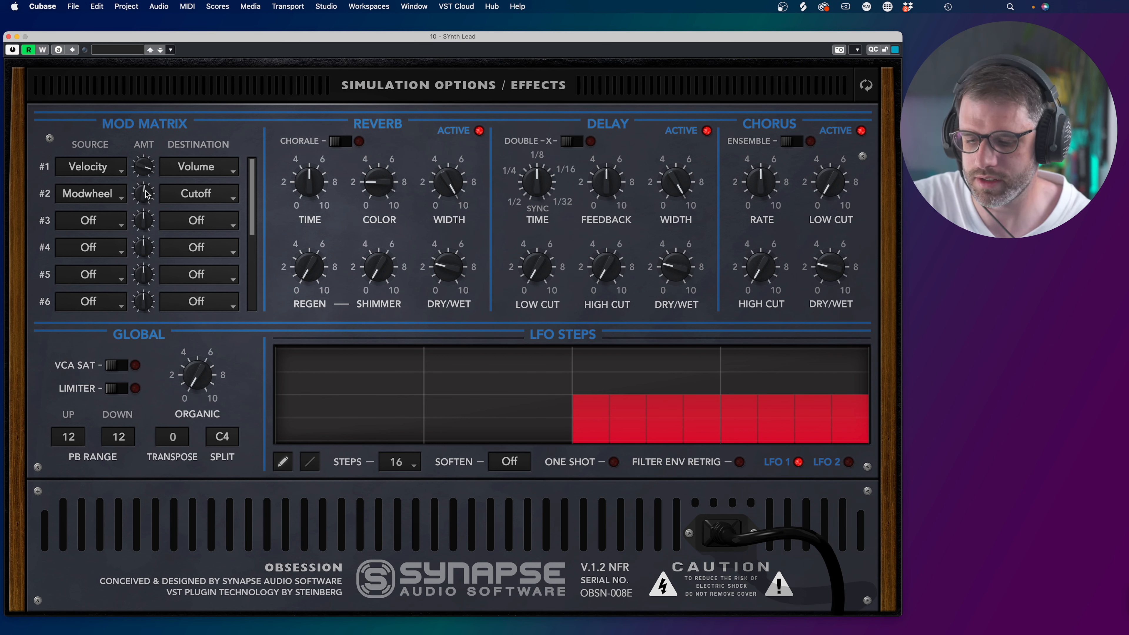
drag(147, 194, 155, 187)
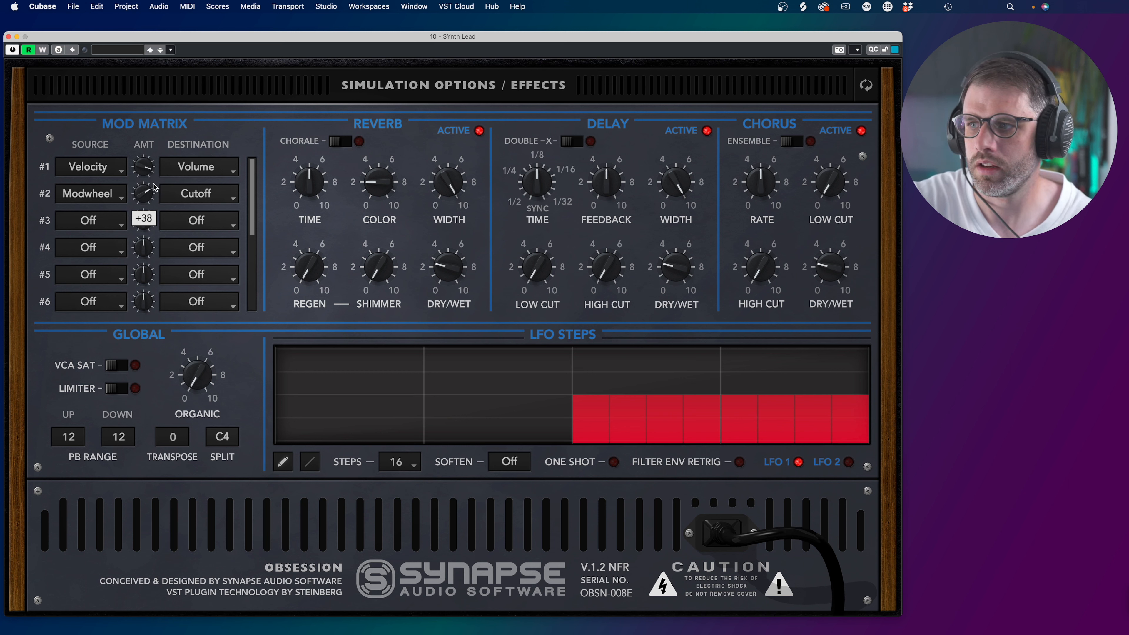
click(150, 194)
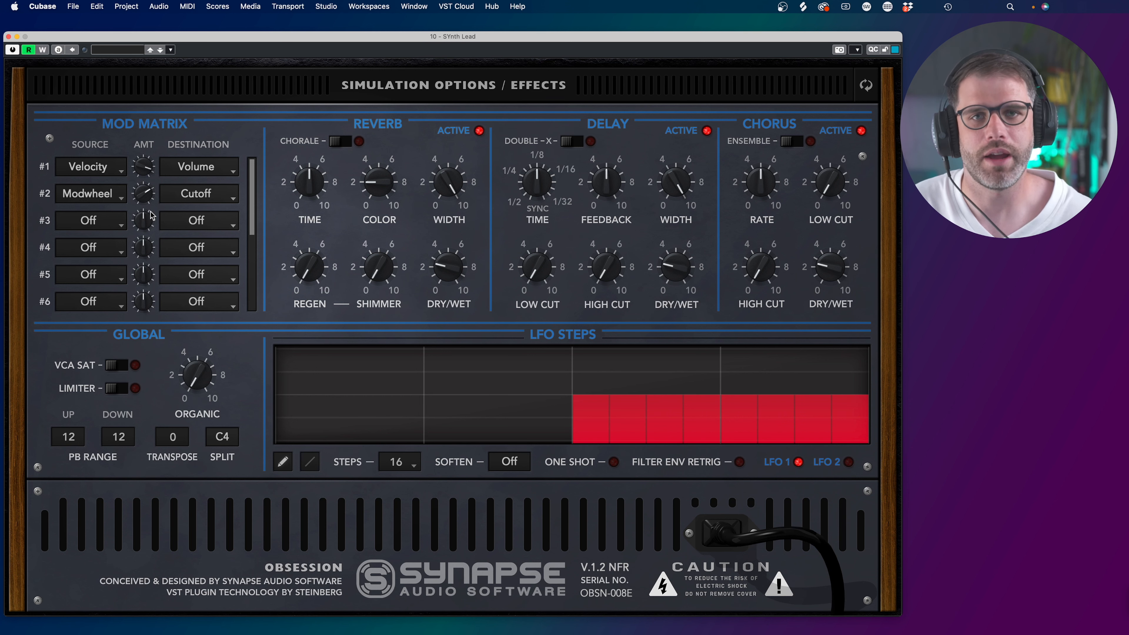
Route LFO 1 to Cutoff in mod matrix slot 3 and LFO 2 to Pitch Fine in slot 4.
click(94, 224)
click(87, 392)
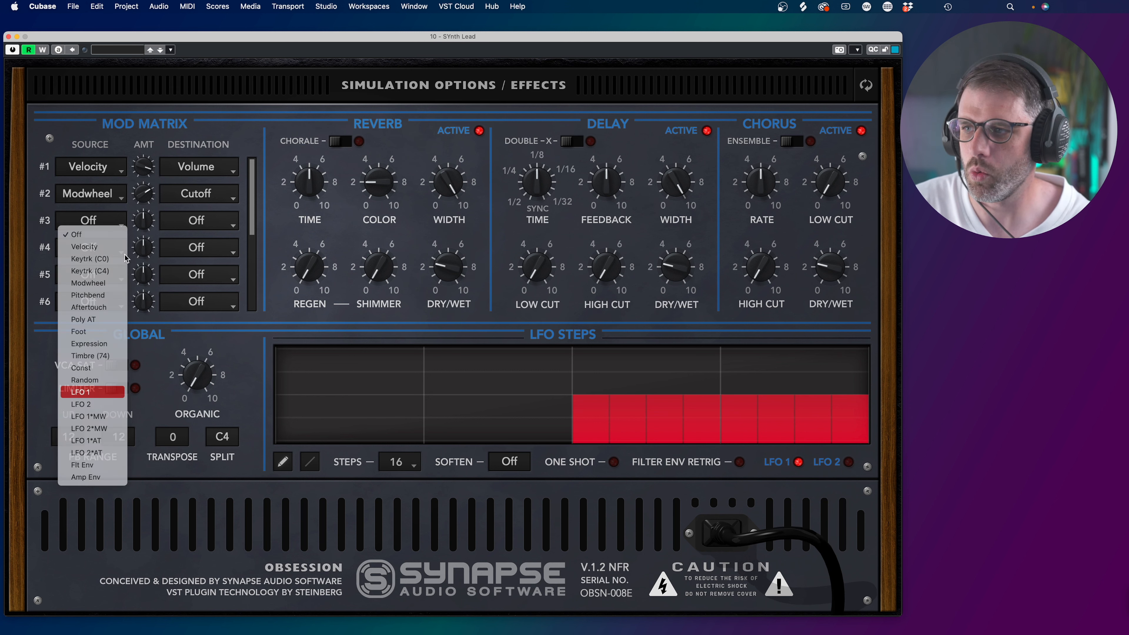
click(102, 254)
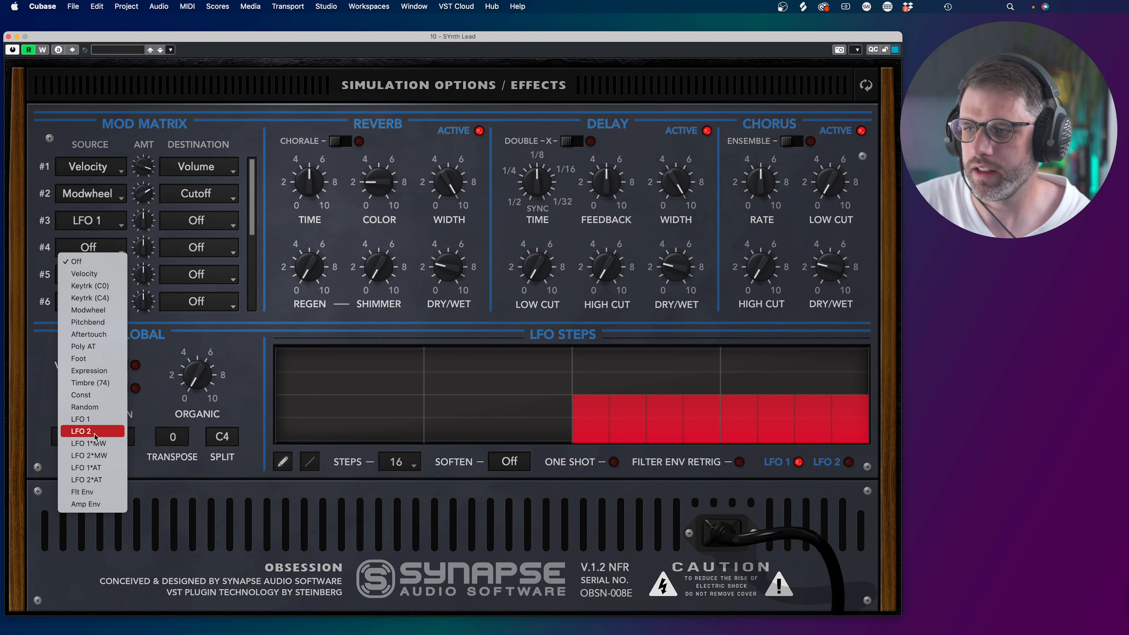
click(84, 431)
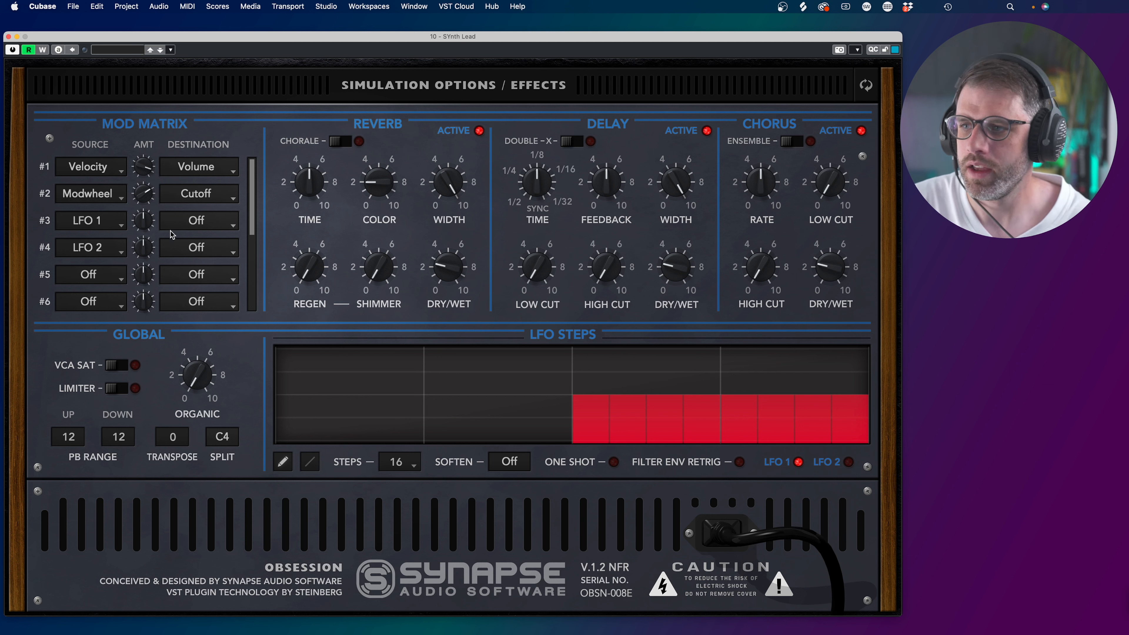
click(195, 226)
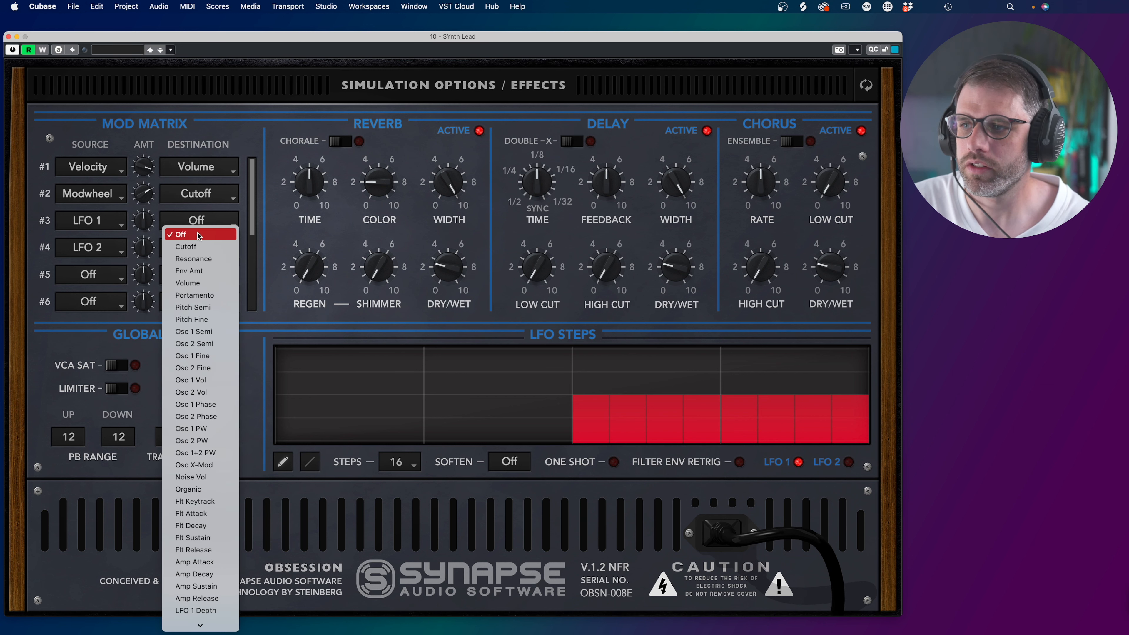
click(202, 247)
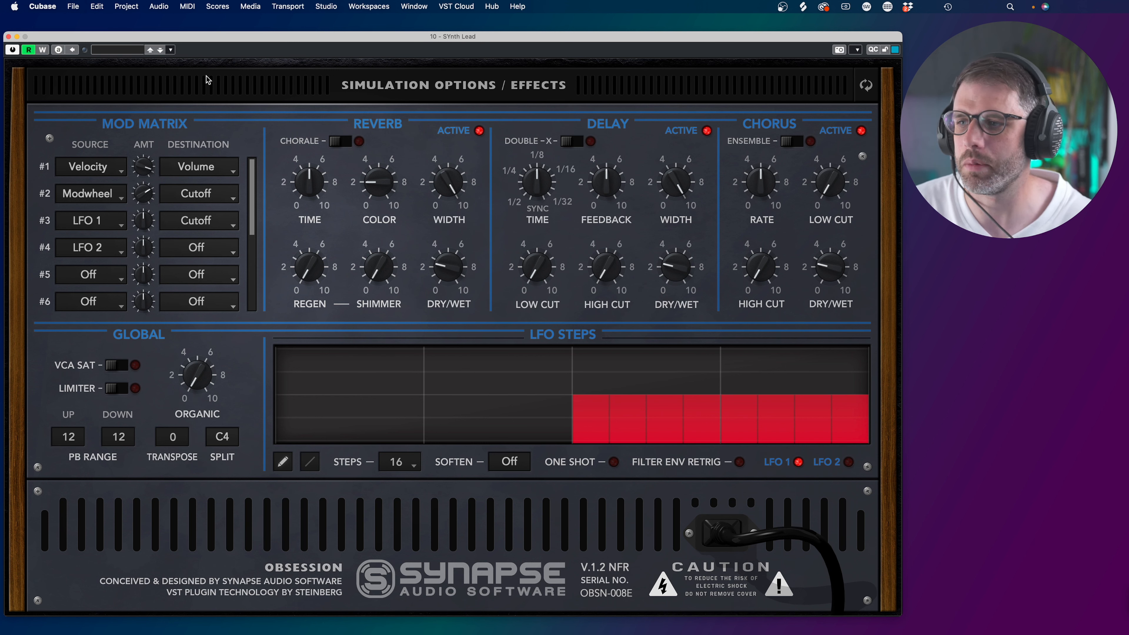
click(219, 246)
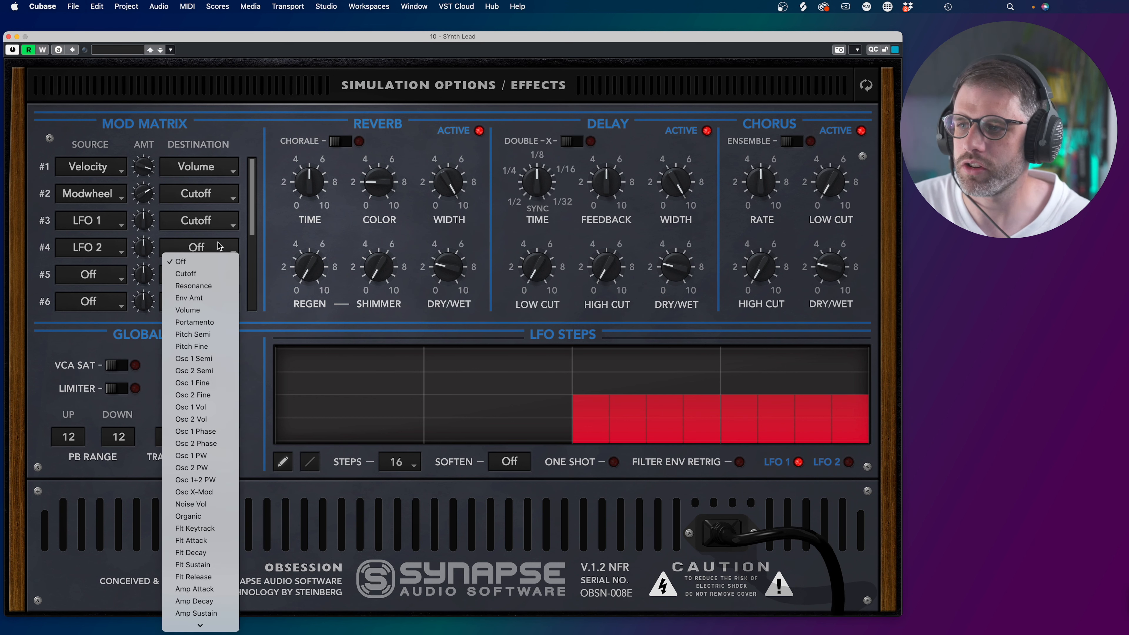
click(212, 350)
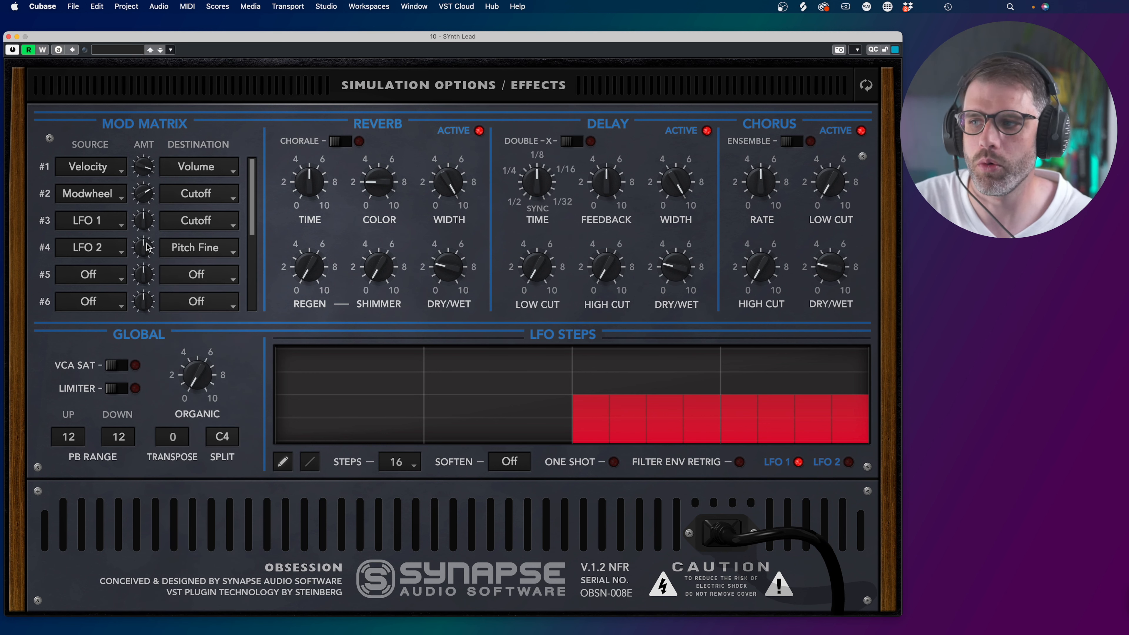
Slow LFO 1's rate to 0.21 Hz on the synth's front and return to the mod matrix.
drag(199, 384, 181, 402)
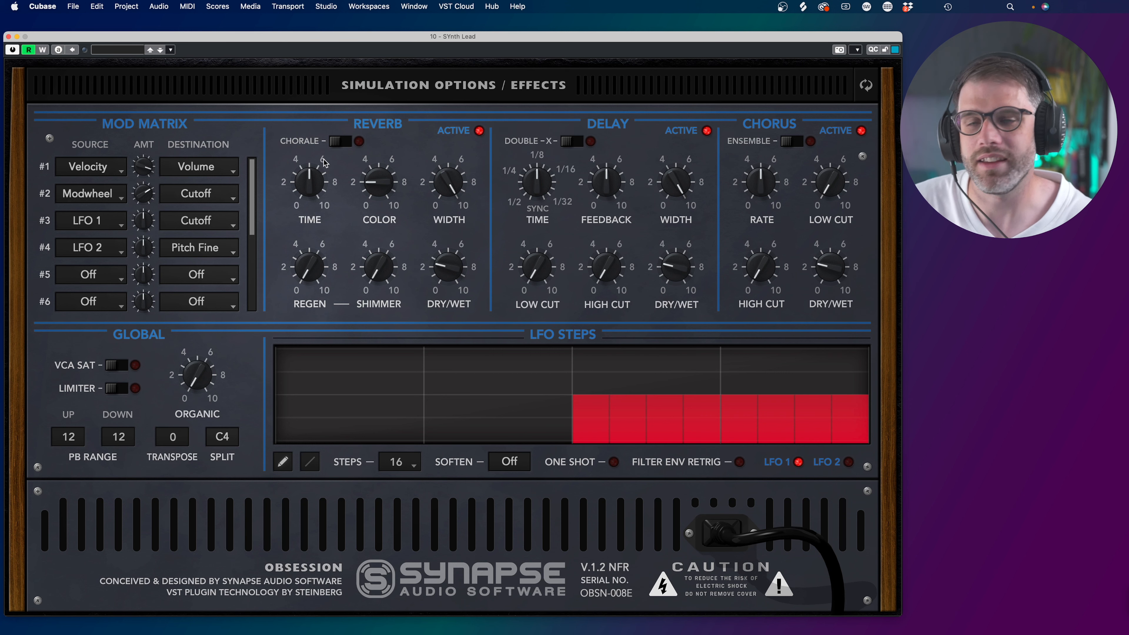
click(381, 87)
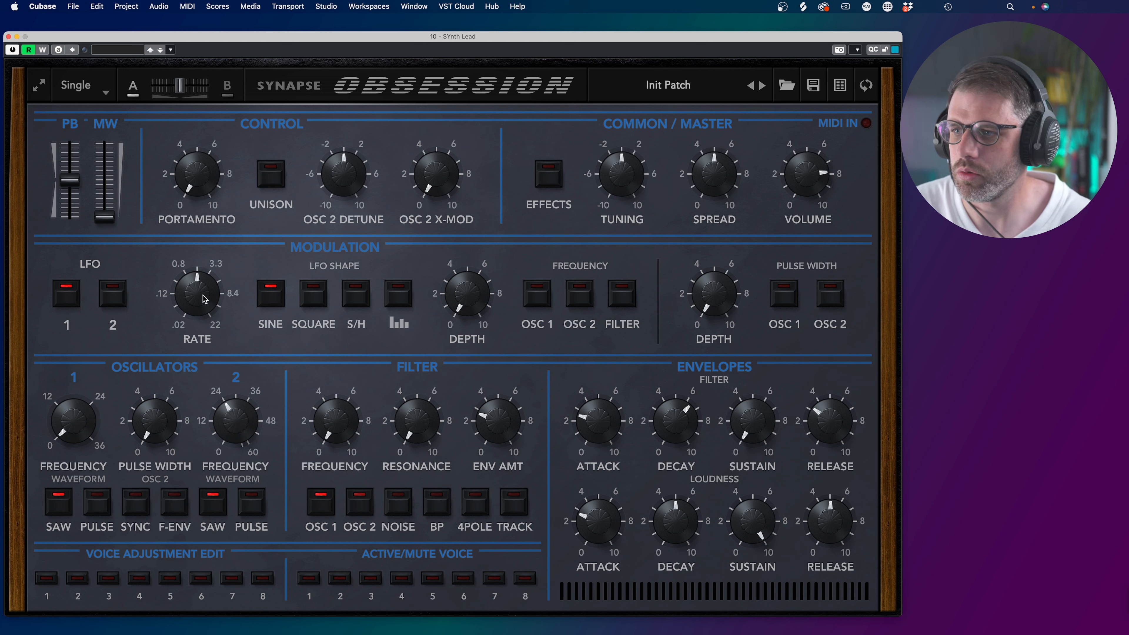
drag(217, 297, 190, 316)
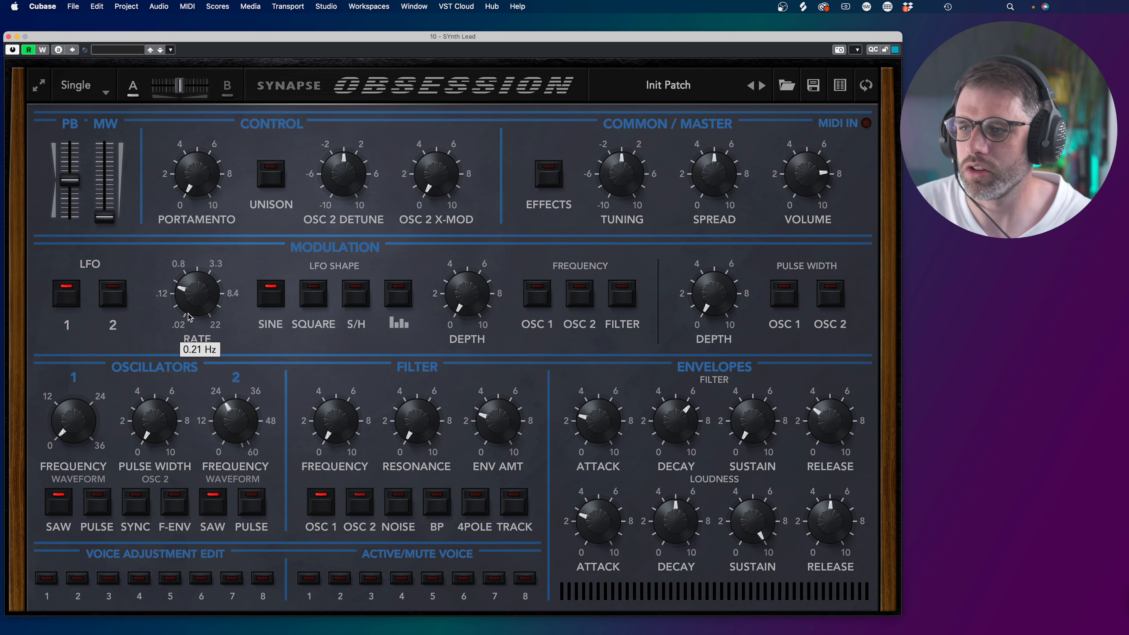
click(367, 96)
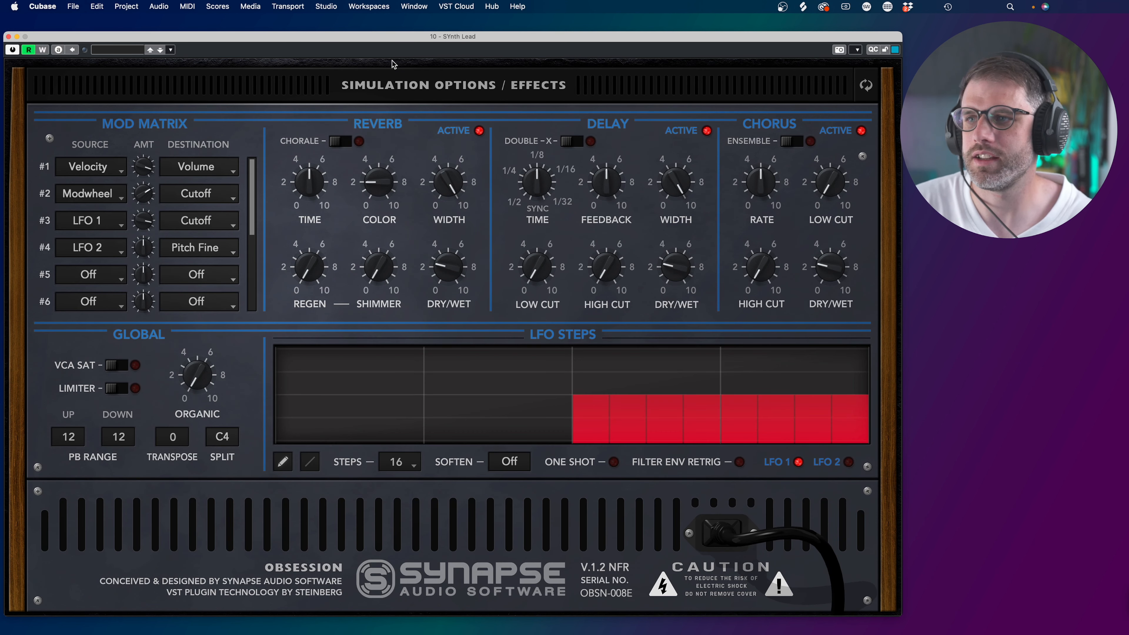
Set the amount of mod matrix slot 3, LFO 1 to Cutoff, to -57.
click(428, 84)
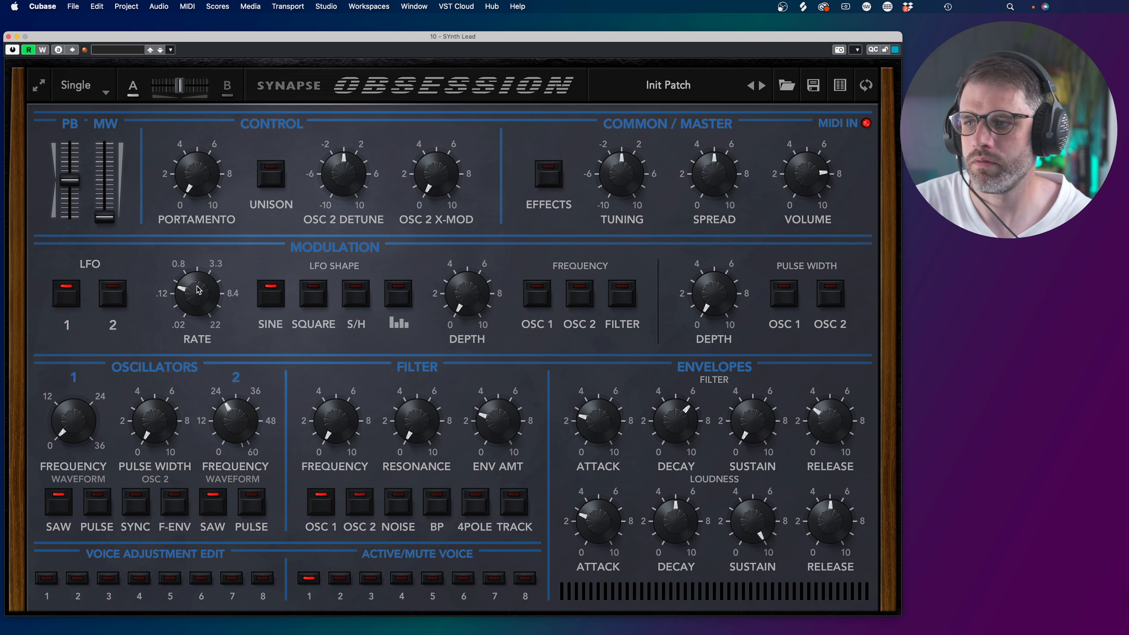
click(391, 91)
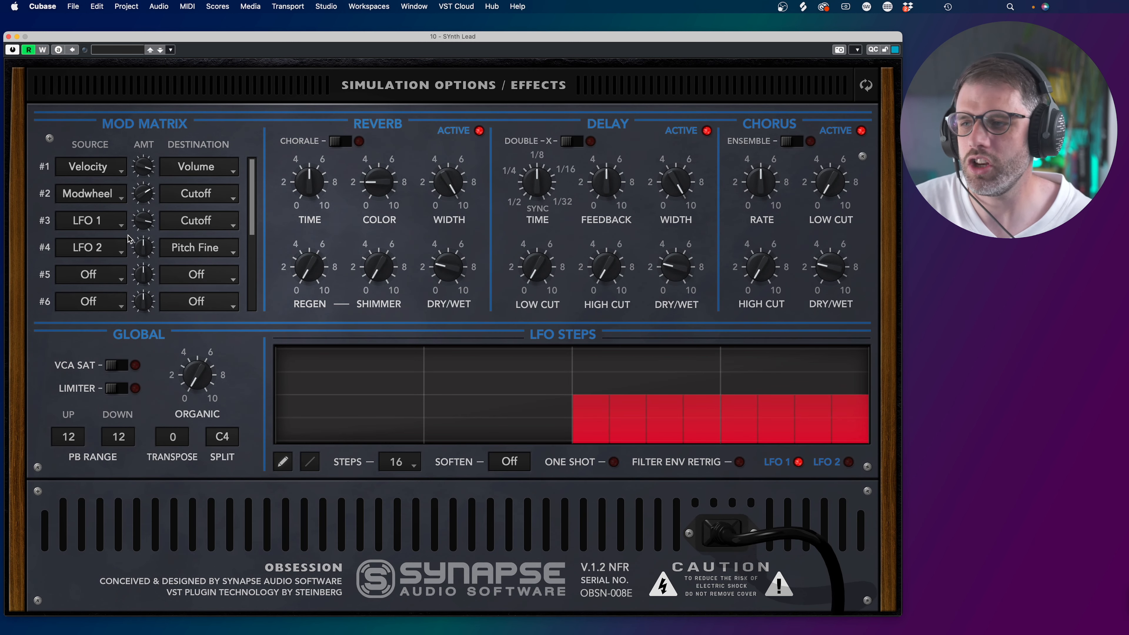
drag(140, 223, 142, 269)
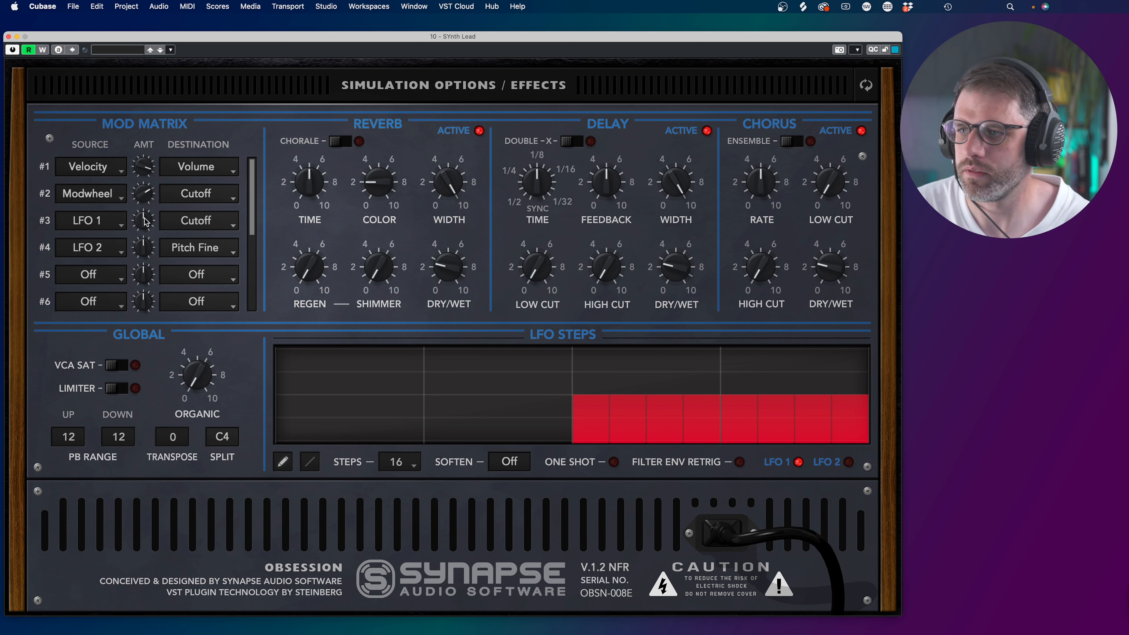
scroll(146, 223, down, 4)
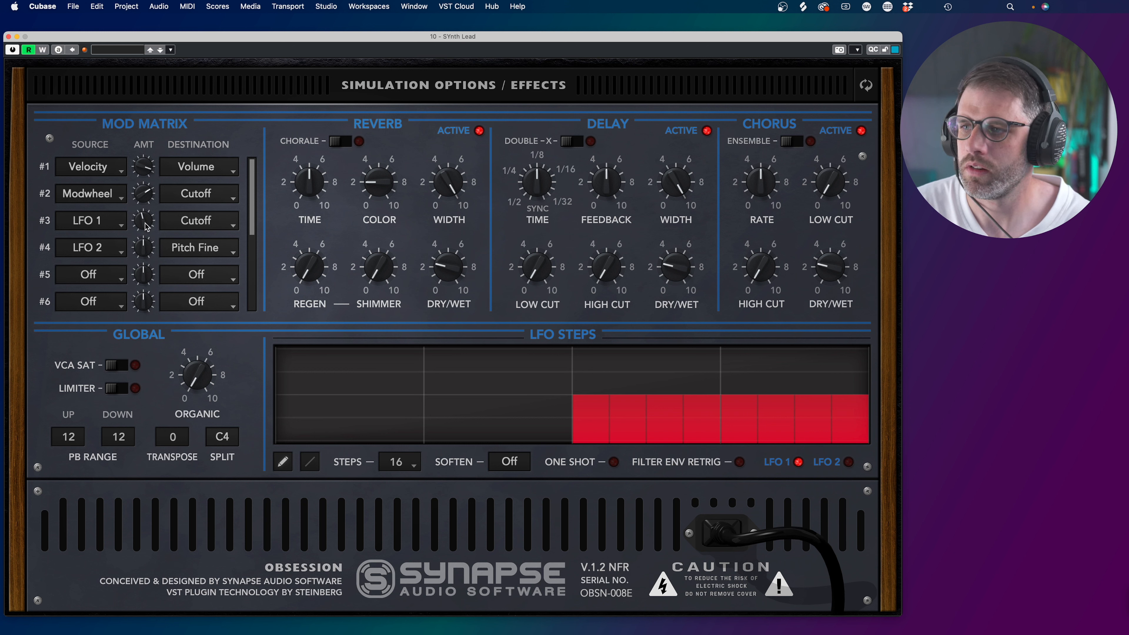
scroll(145, 228, down, 12)
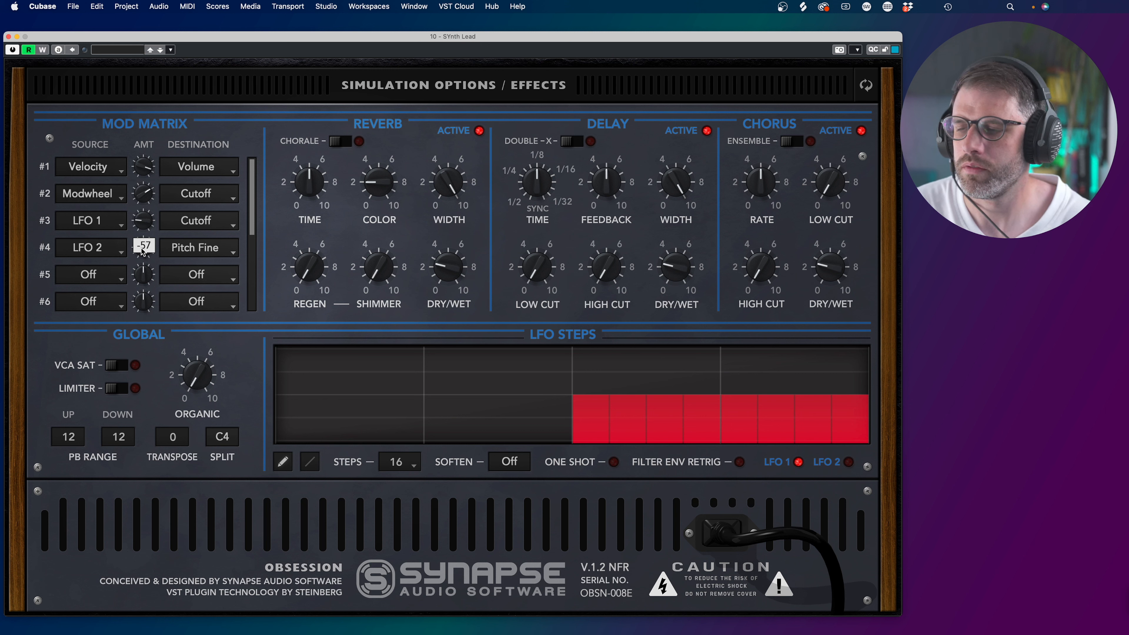
Bring mod matrix slot 3's amount to slightly below zero and set slot 4, LFO 2 to Pitch Fine, to +7.
drag(143, 248, 147, 223)
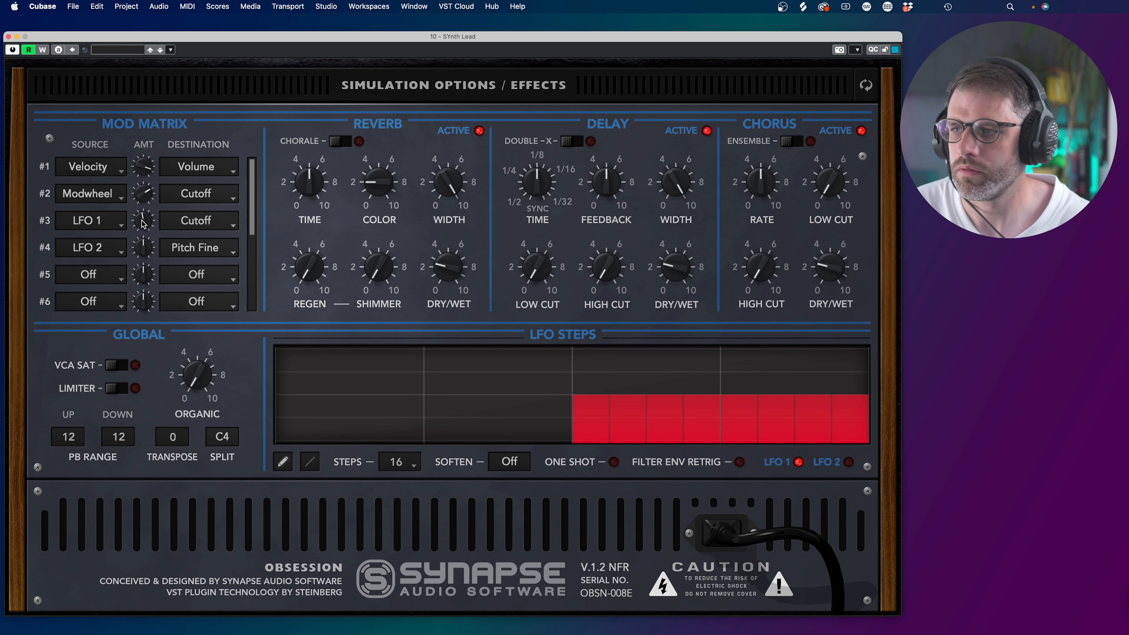
mouse_move(140, 220)
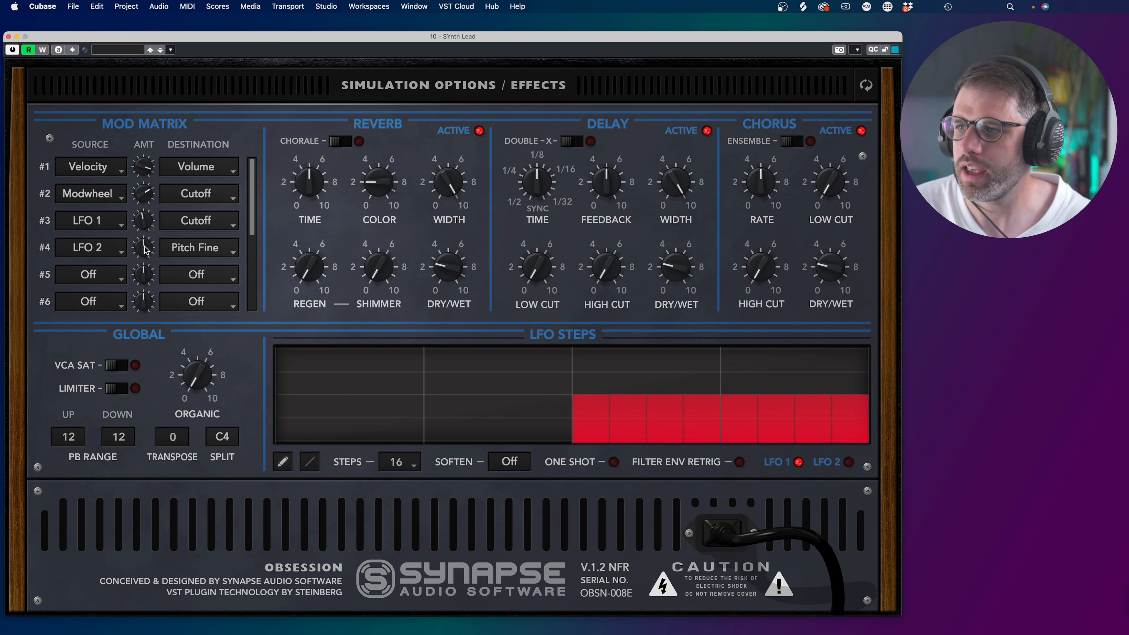
mouse_move(146, 252)
drag(144, 246, 144, 245)
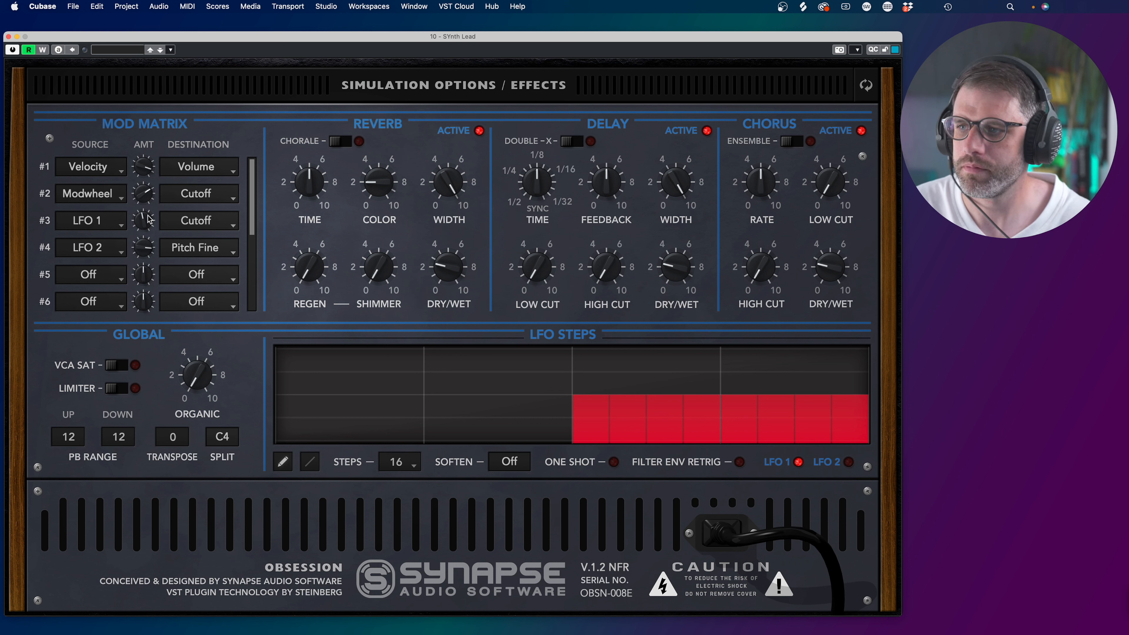
drag(143, 245, 148, 280)
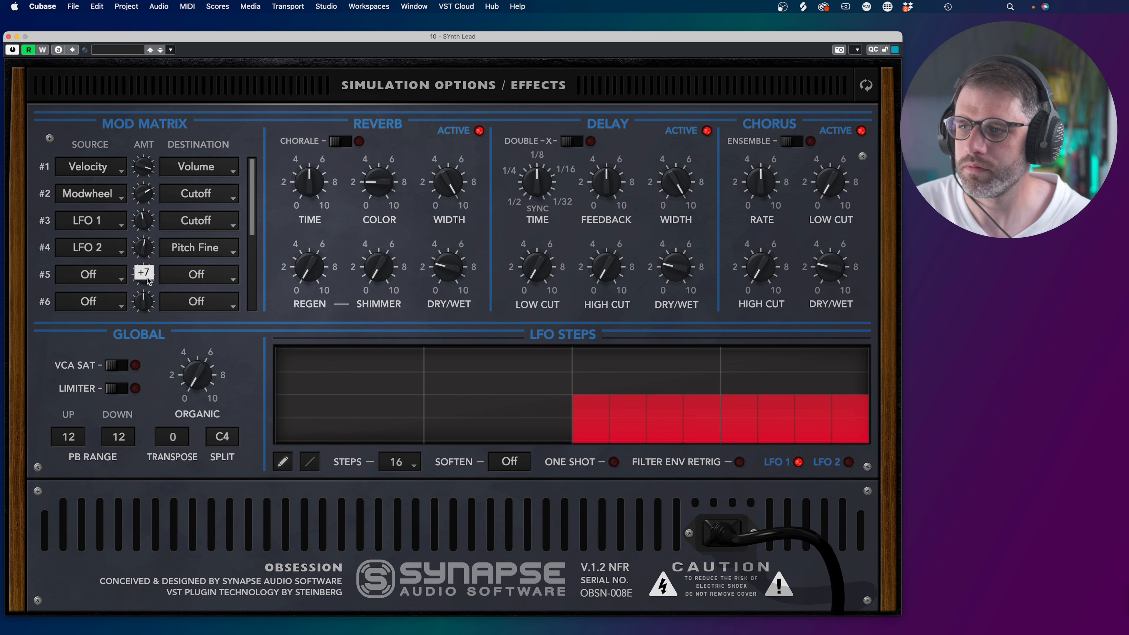
Raise LFO 2's rate to about 3 Hz on the synth's front and fine-tune the slot 4 amount in the mod matrix.
click(467, 85)
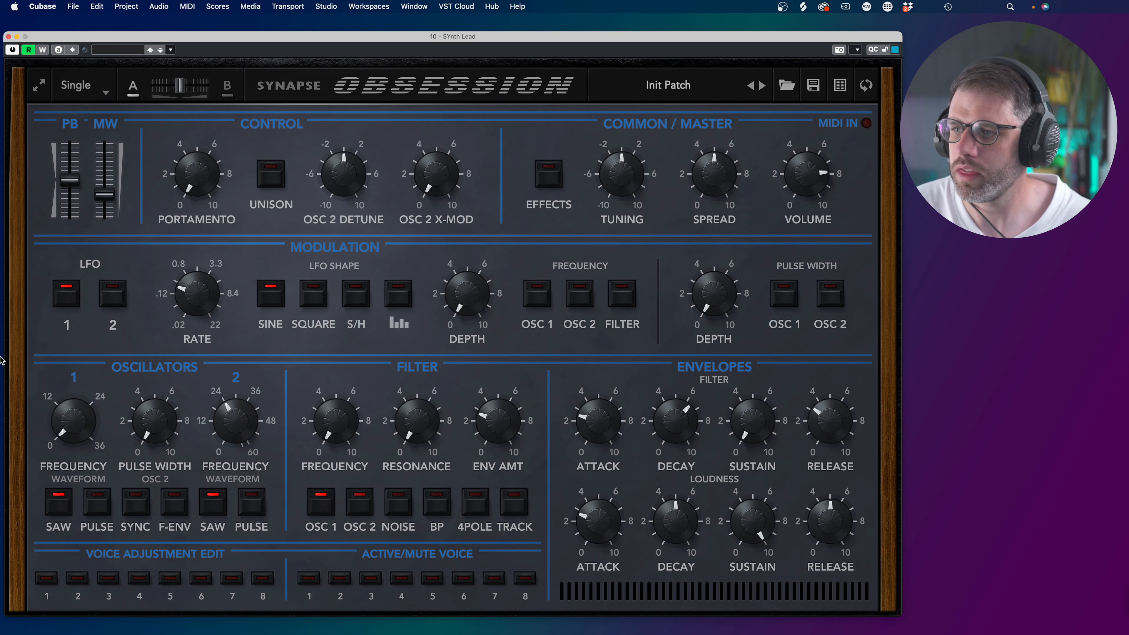
click(113, 295)
drag(189, 299, 191, 286)
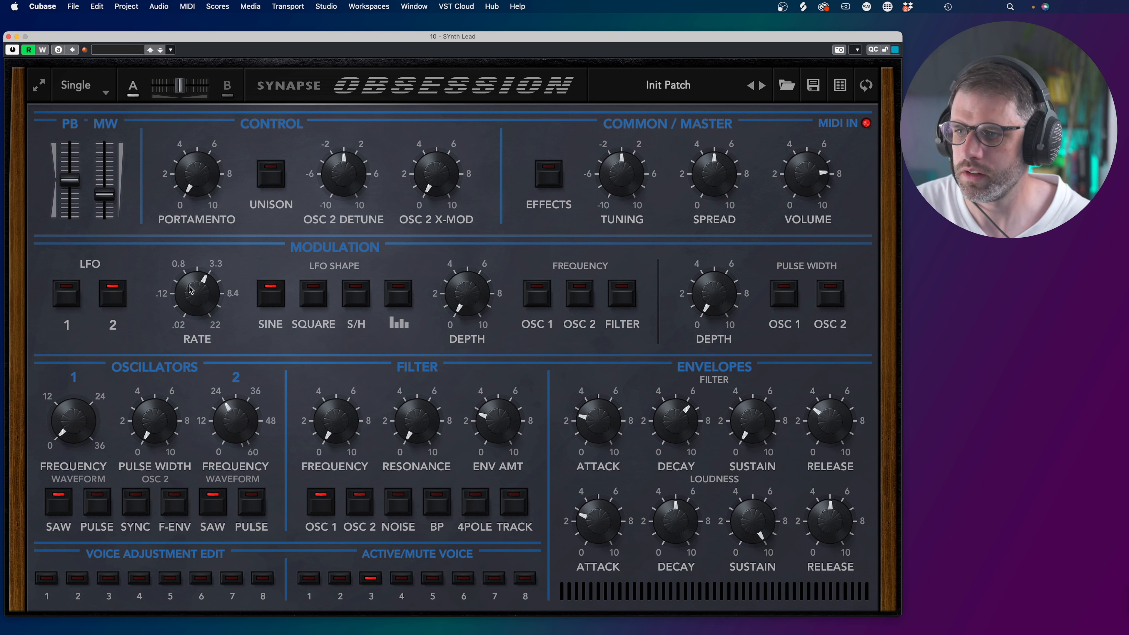
click(385, 83)
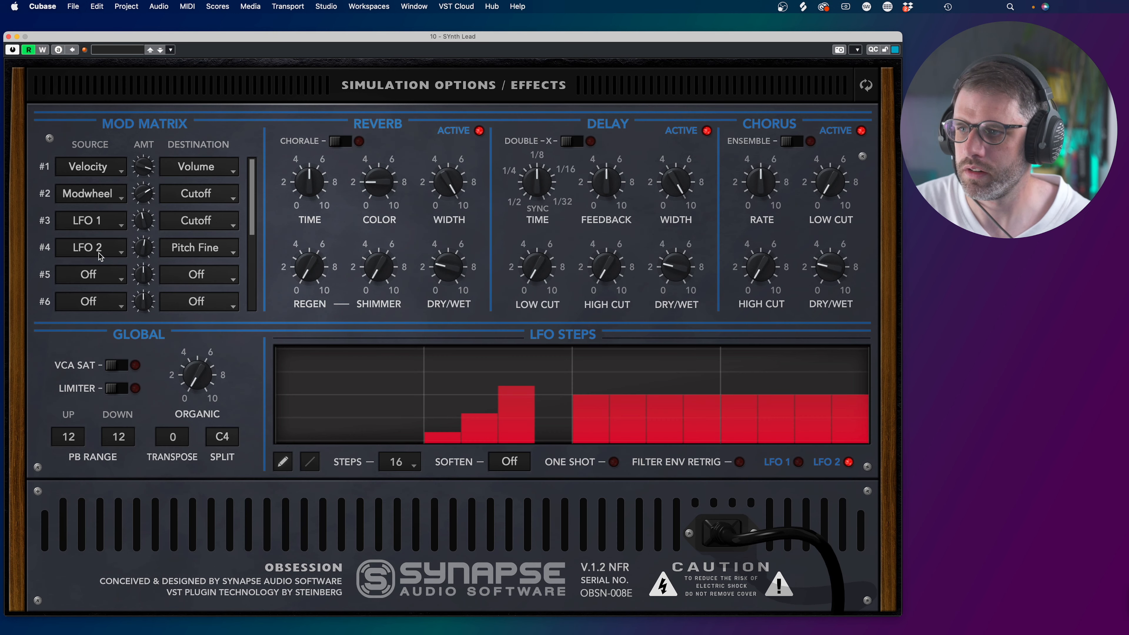
mouse_move(149, 249)
mouse_down()
mouse_move(151, 215)
mouse_move(149, 248)
mouse_up()
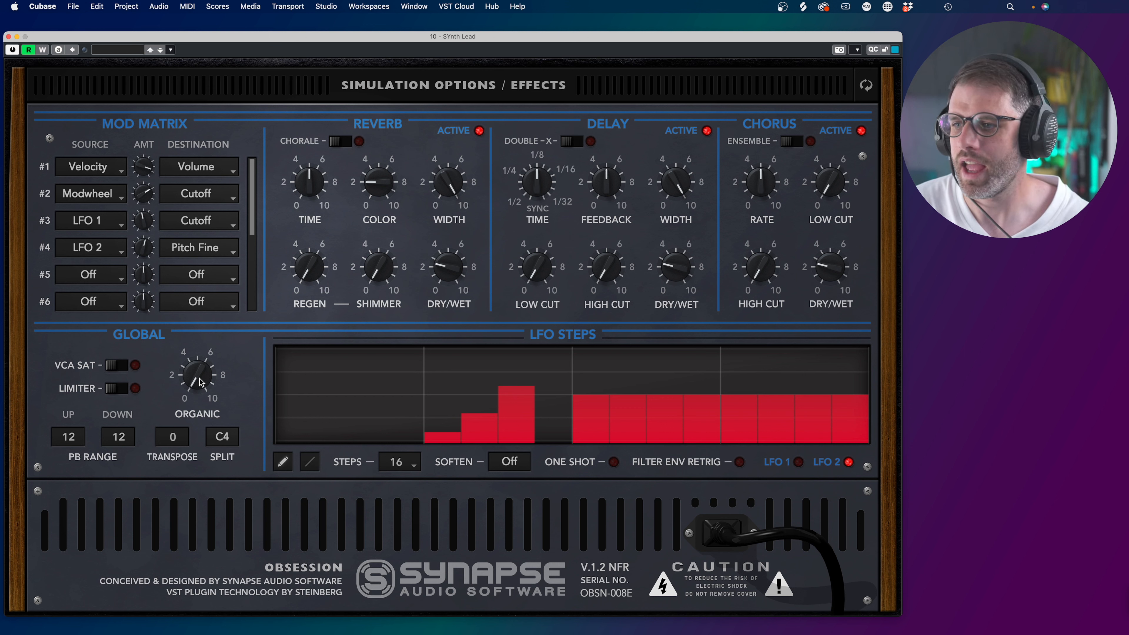
Set the global Organic amount to about 2 and switch on VCA saturation.
drag(196, 384, 196, 360)
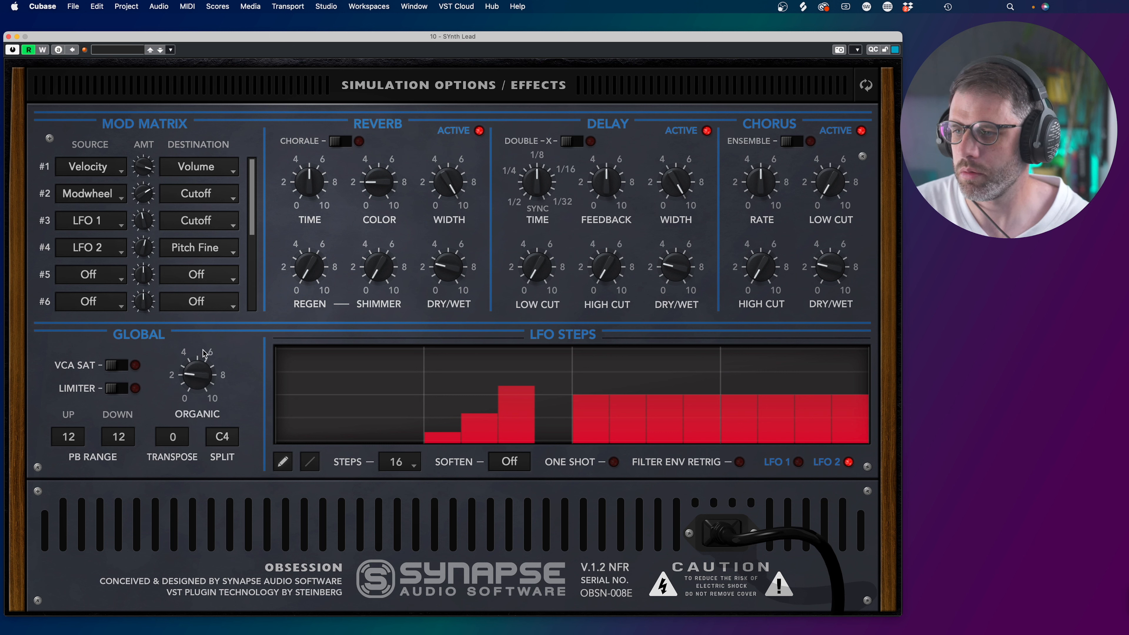
click(114, 365)
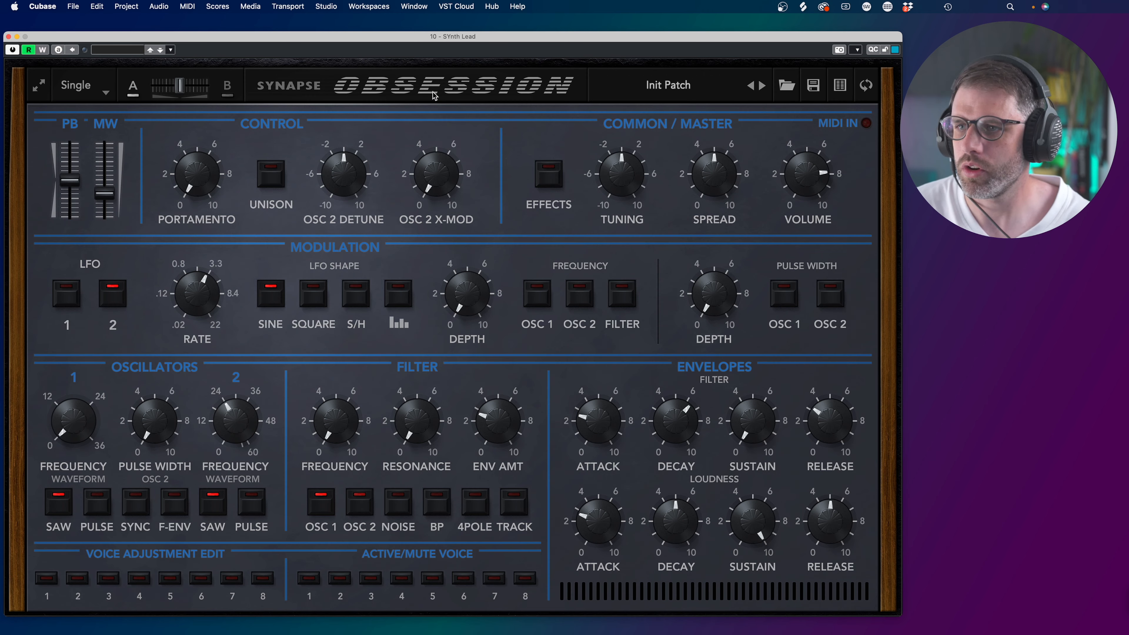
click(434, 91)
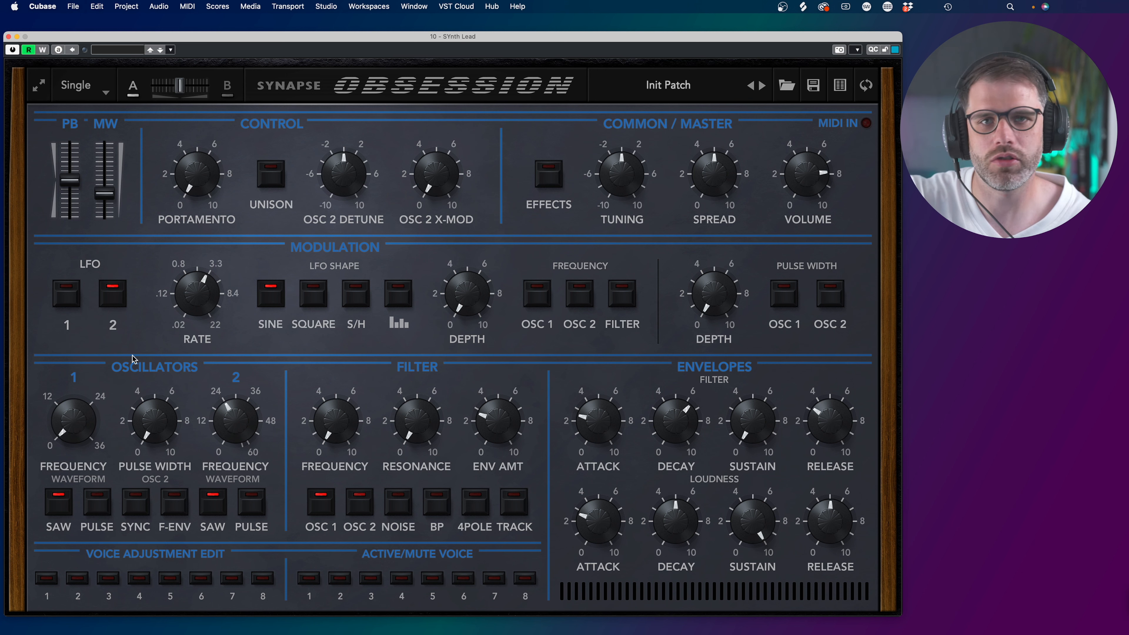
Route Const to Osc 2 Vol in mod matrix slot 5, try an amount of +60 and reset it to 0.
click(386, 88)
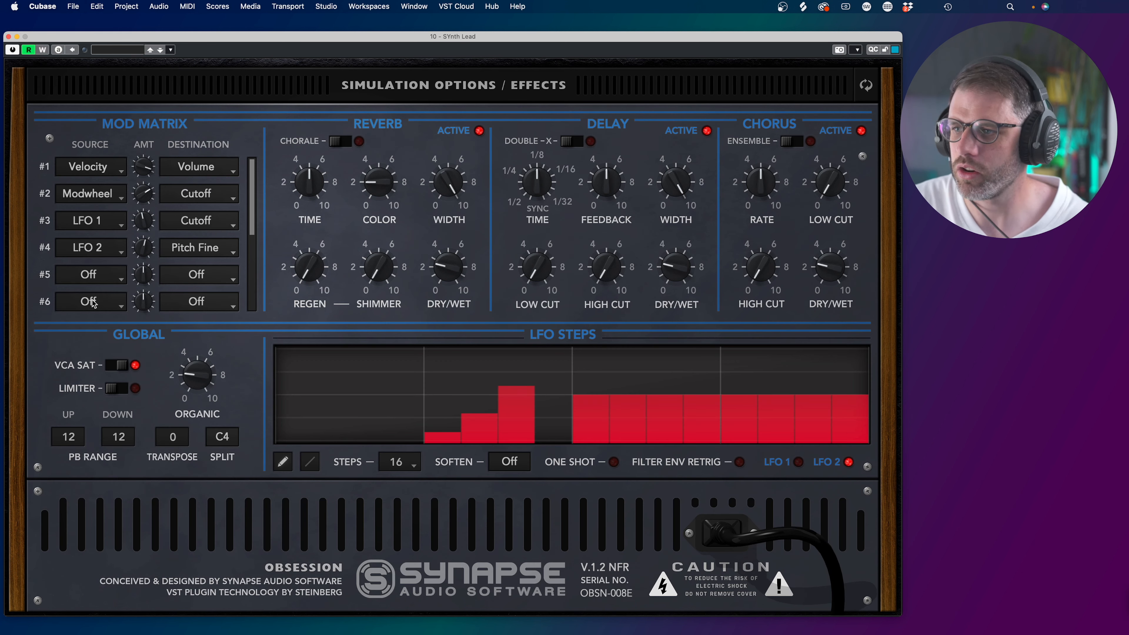
click(101, 275)
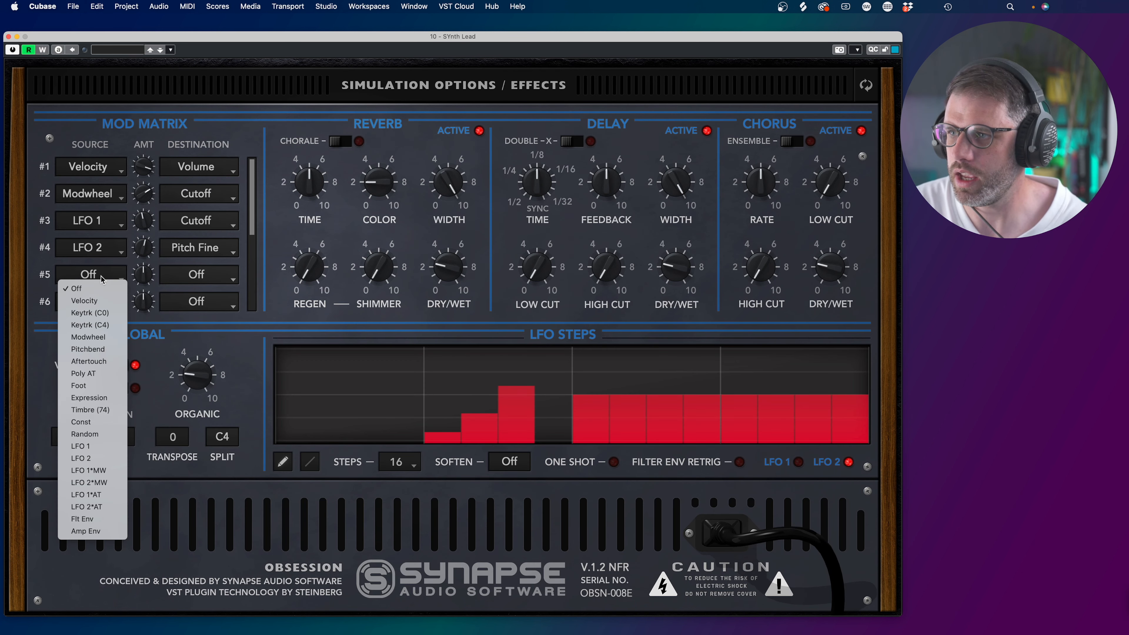
click(128, 299)
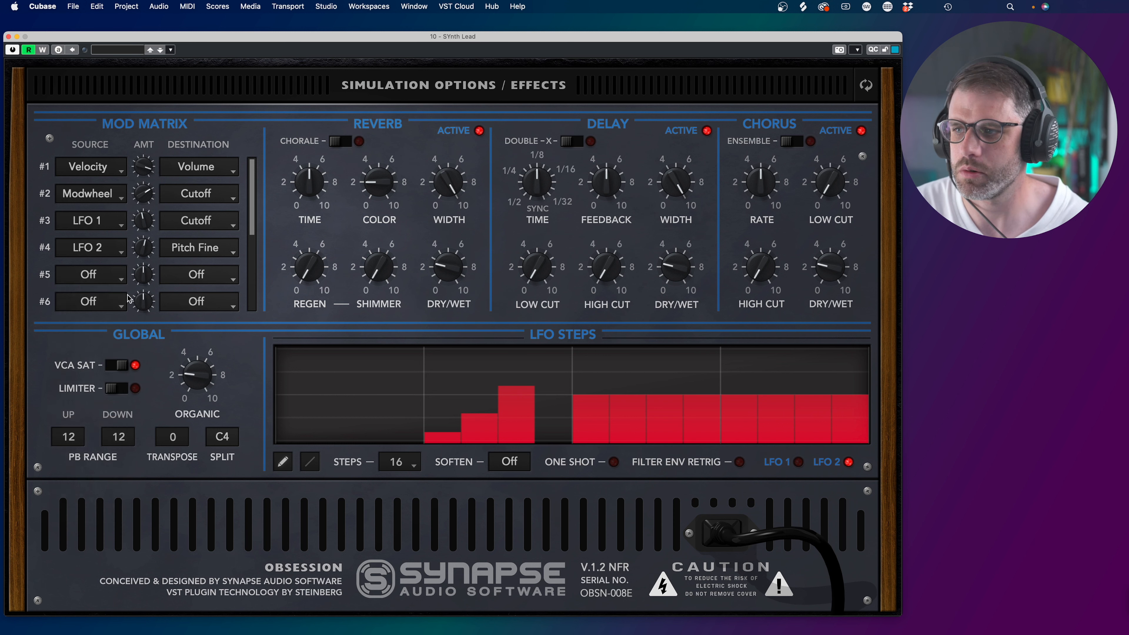
click(189, 275)
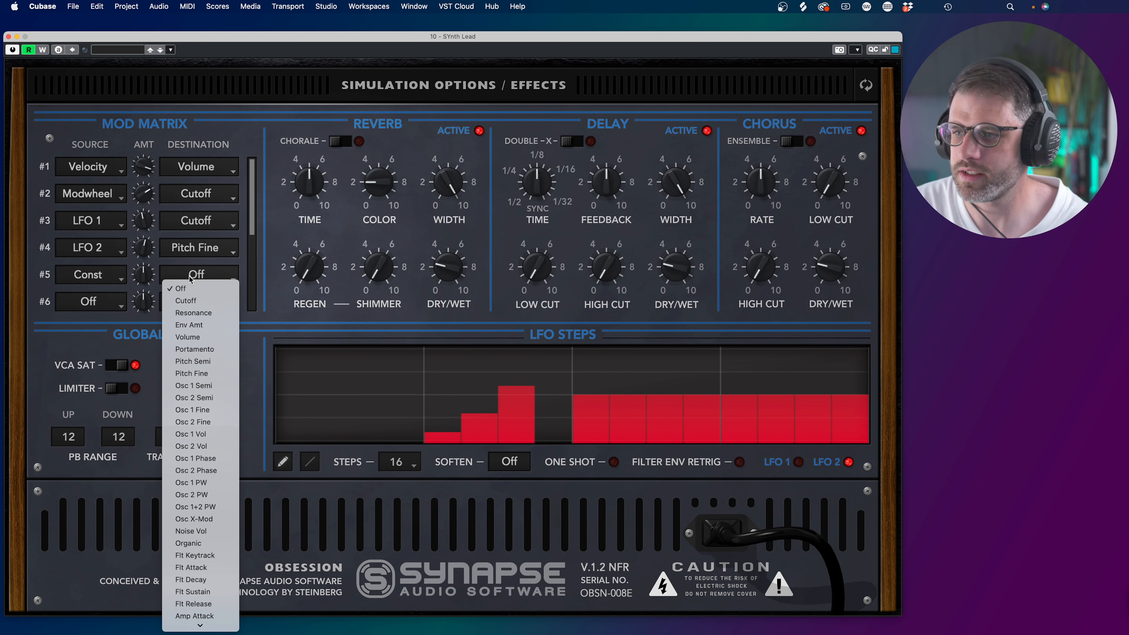
click(207, 447)
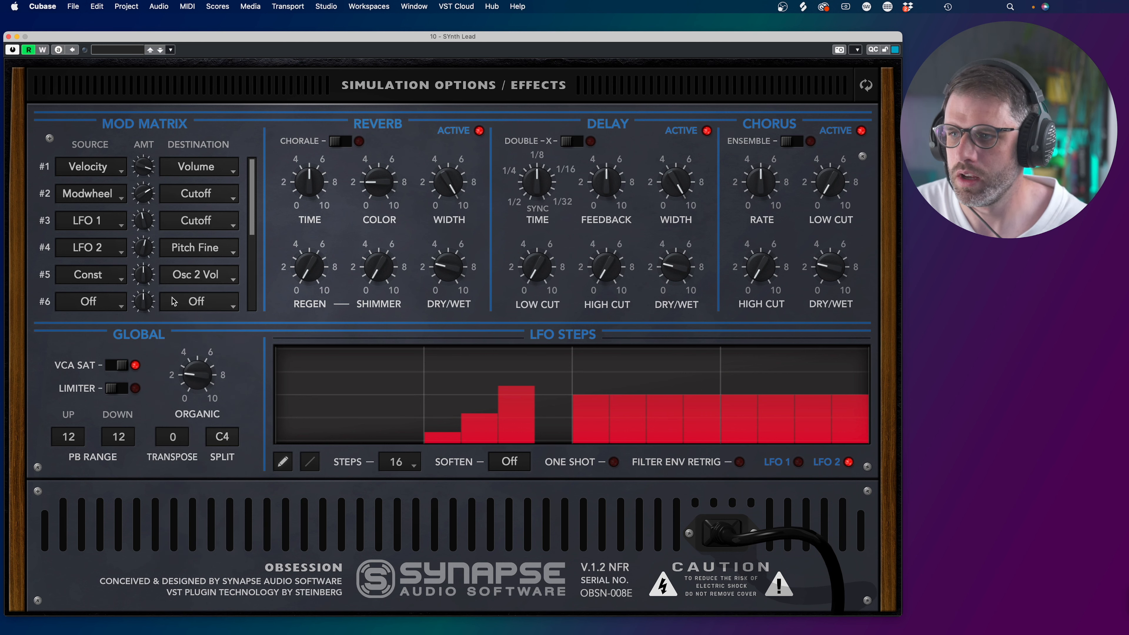
drag(148, 283, 147, 188)
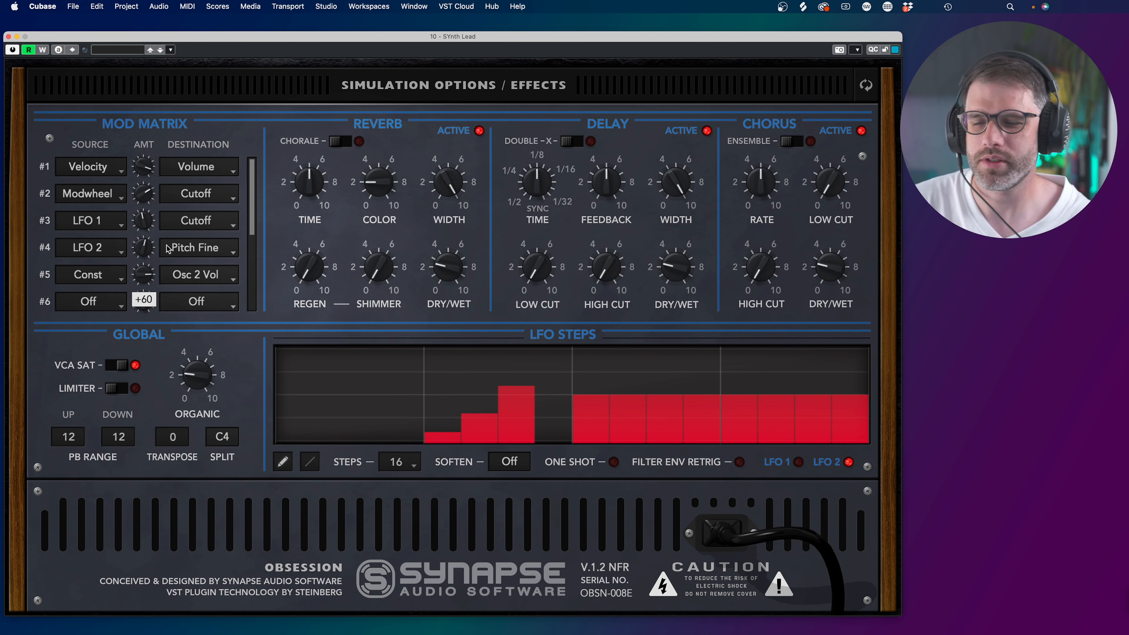
double_click(142, 275)
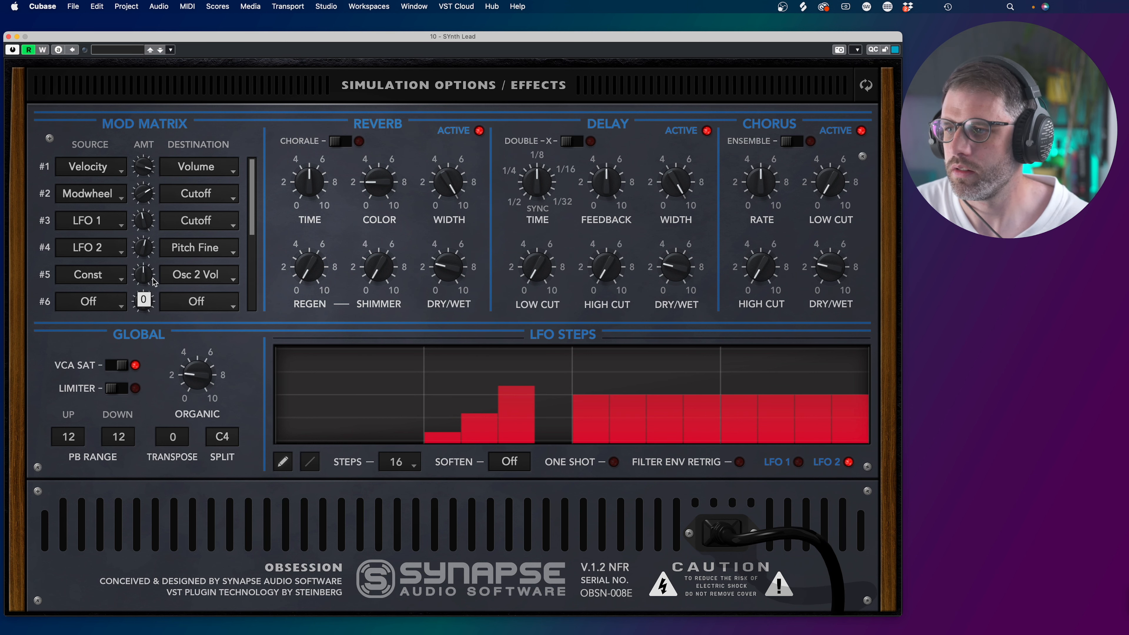
Lower oscillator 2's volume by setting the amount of mod matrix slot 5 to a negative value.
click(375, 91)
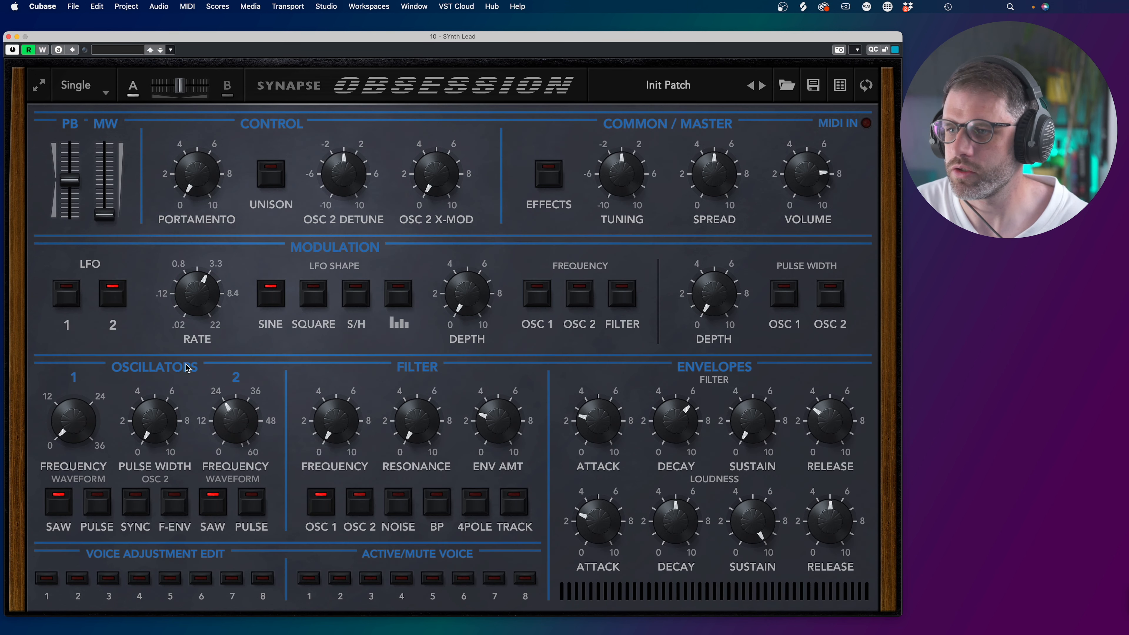
click(53, 506)
click(464, 80)
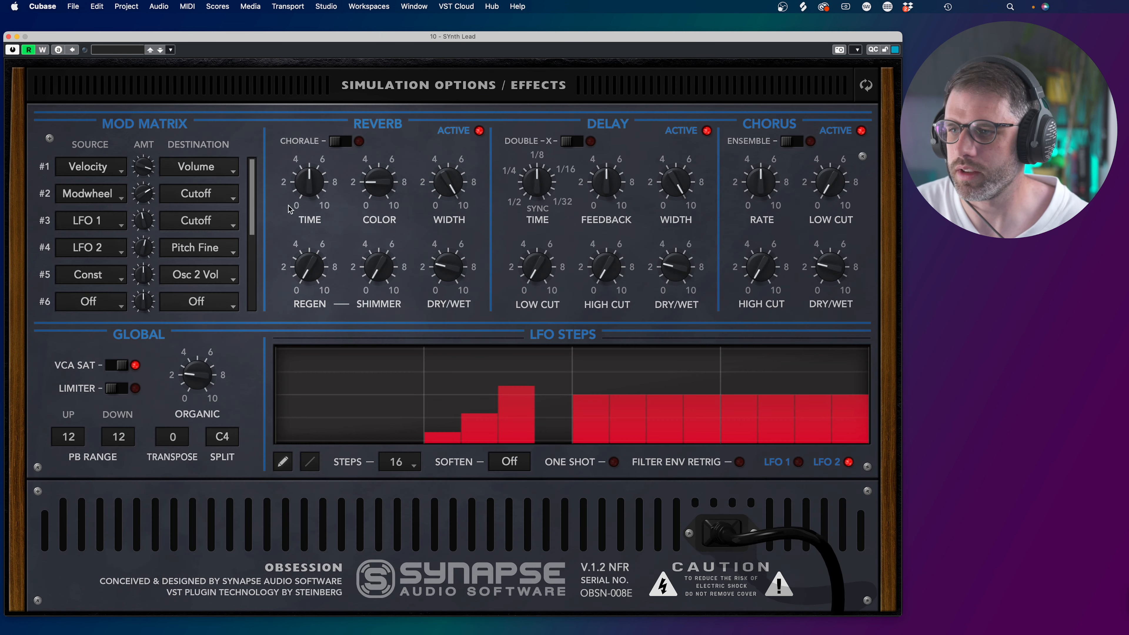
mouse_move(144, 279)
drag(143, 280, 159, 318)
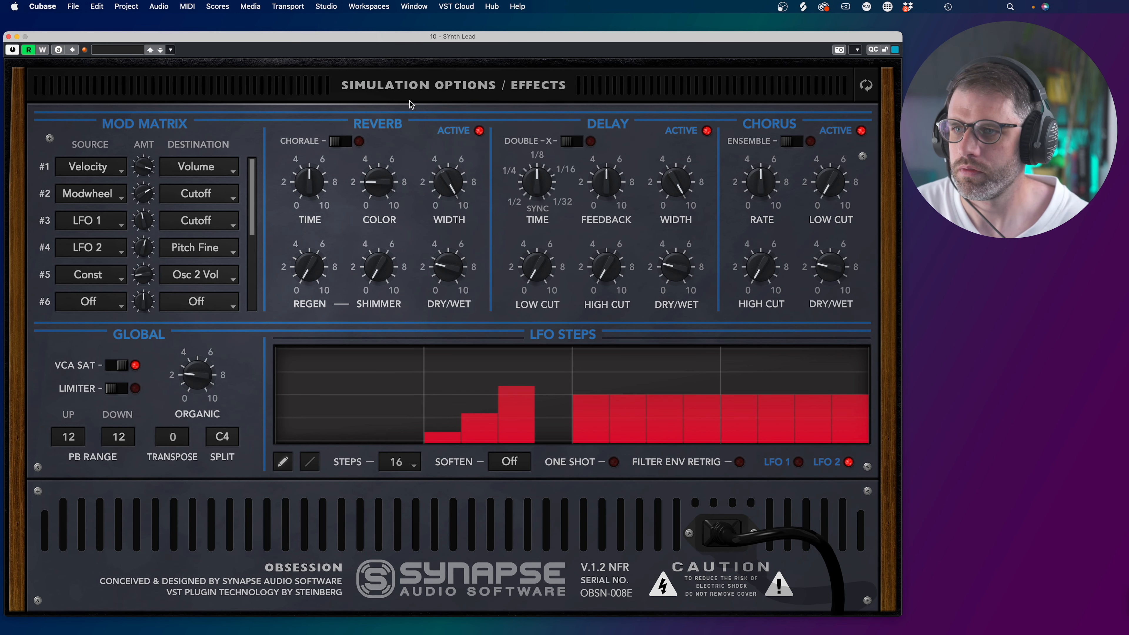
click(412, 89)
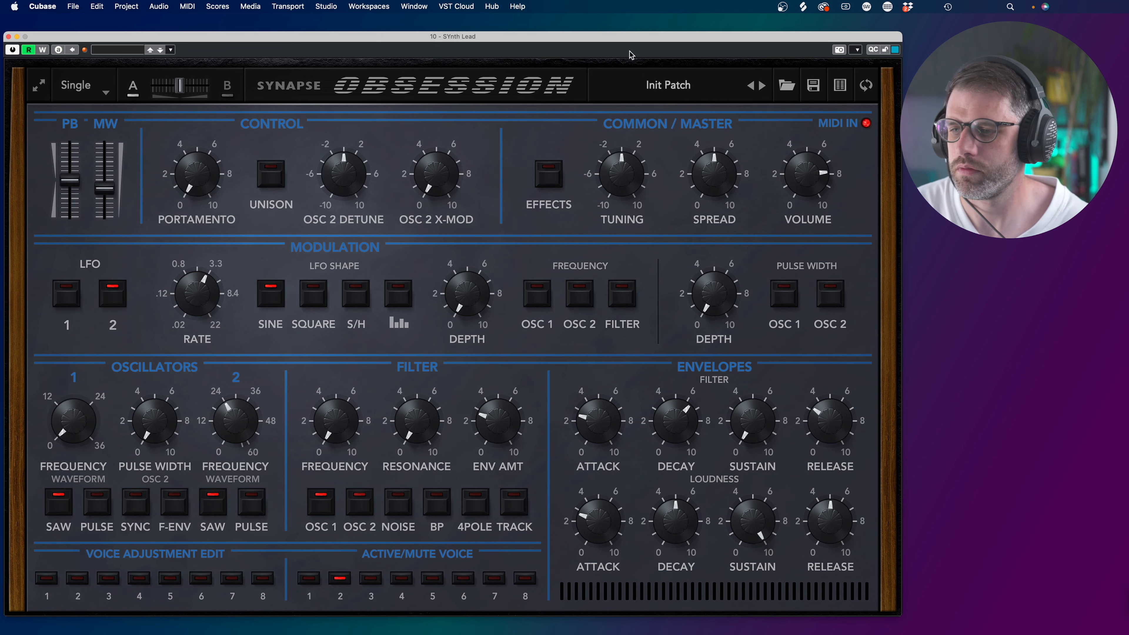
click(441, 99)
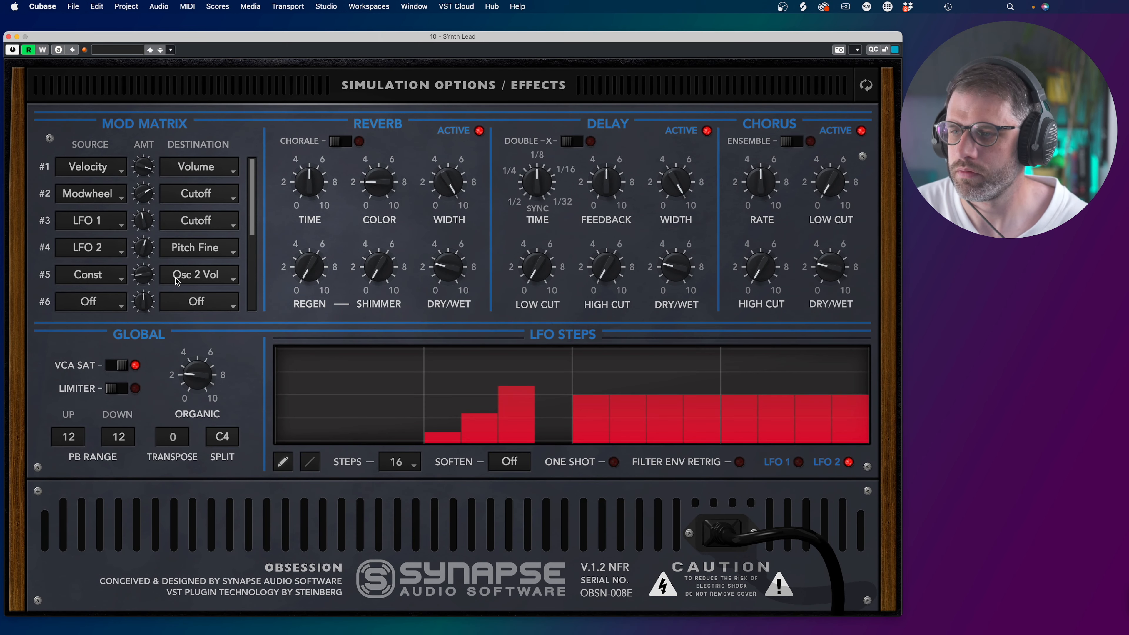
mouse_move(151, 276)
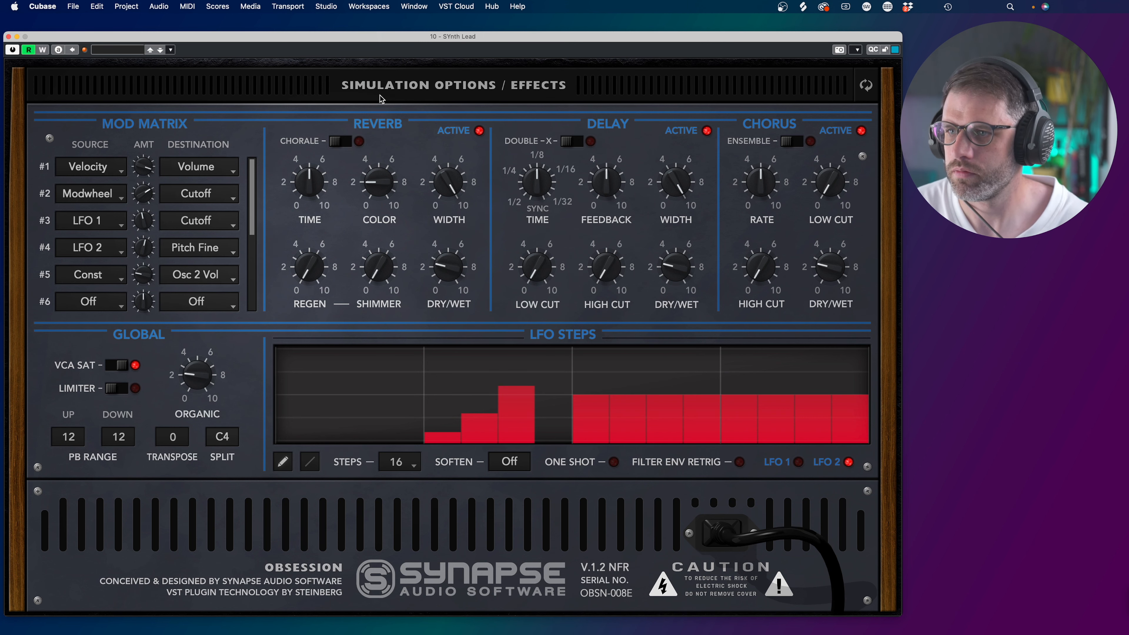
click(393, 93)
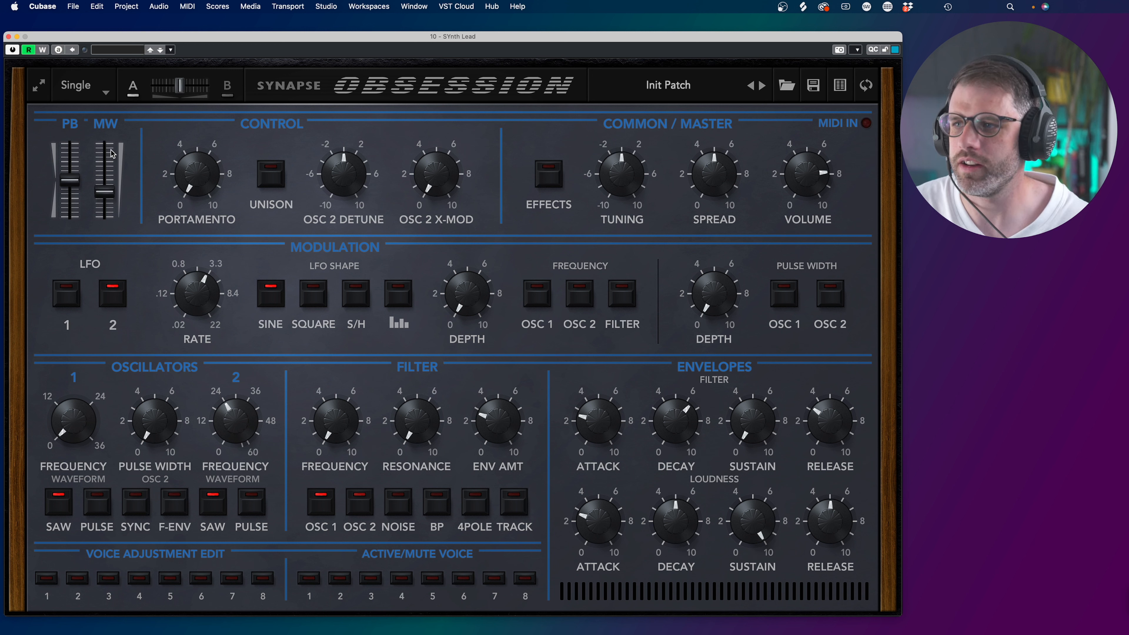
Route Modwheel to Amp Attack in mod matrix slot 6.
click(486, 95)
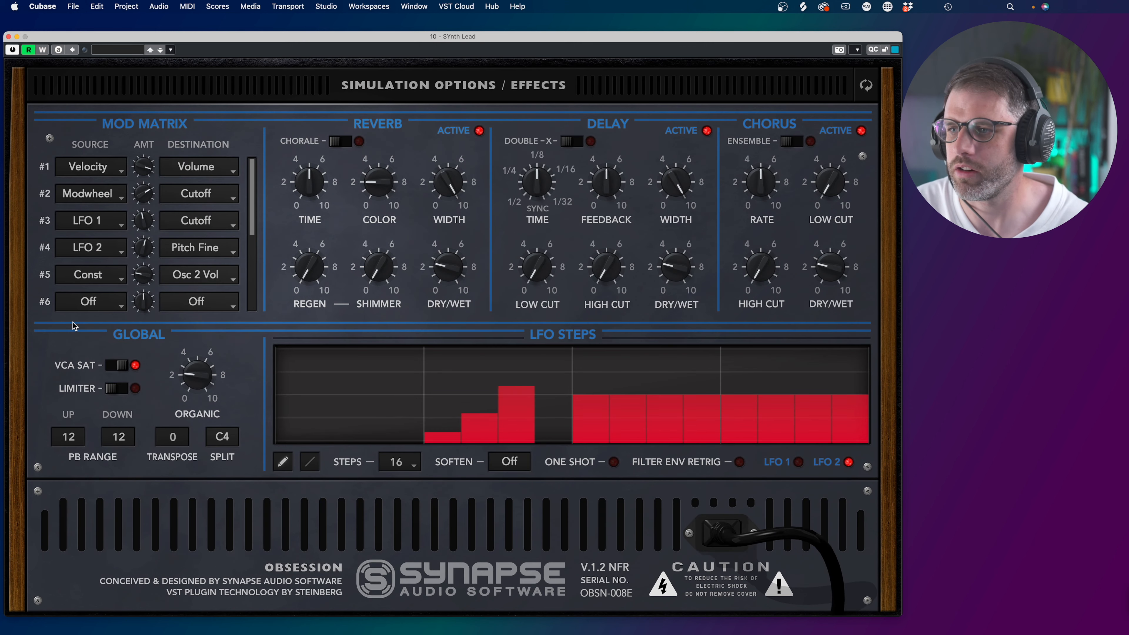
click(90, 306)
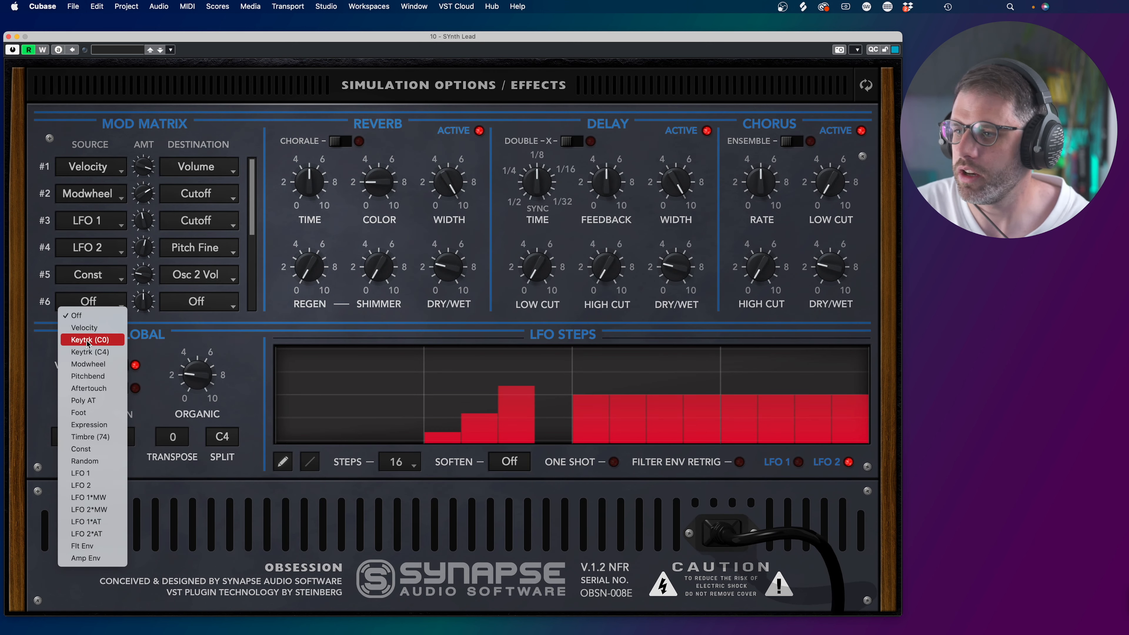
click(88, 364)
click(210, 305)
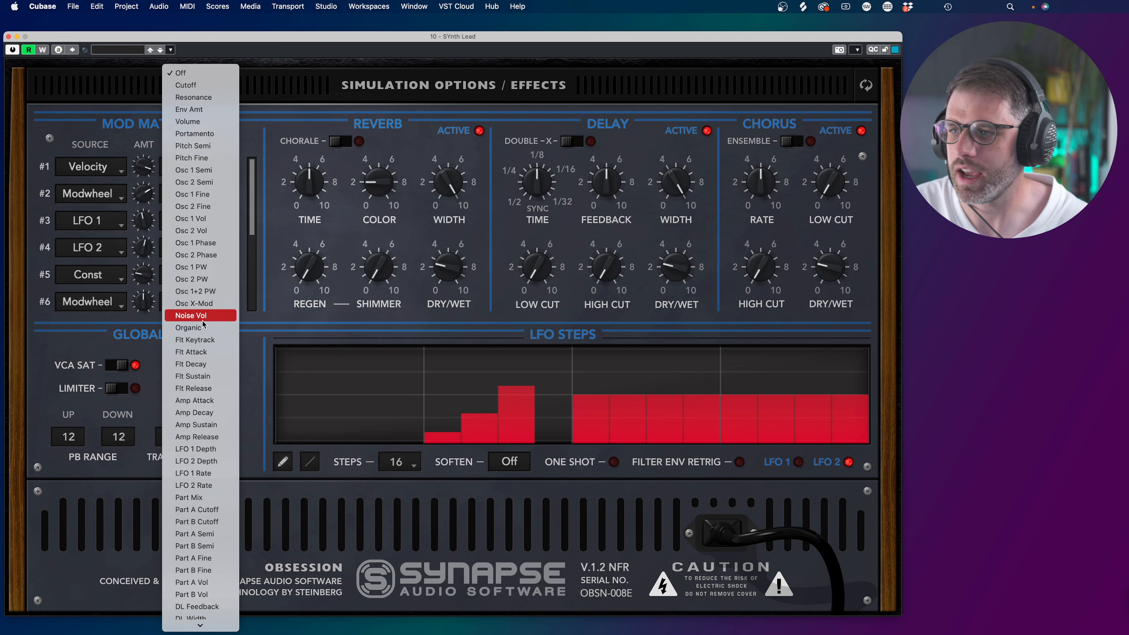
click(208, 400)
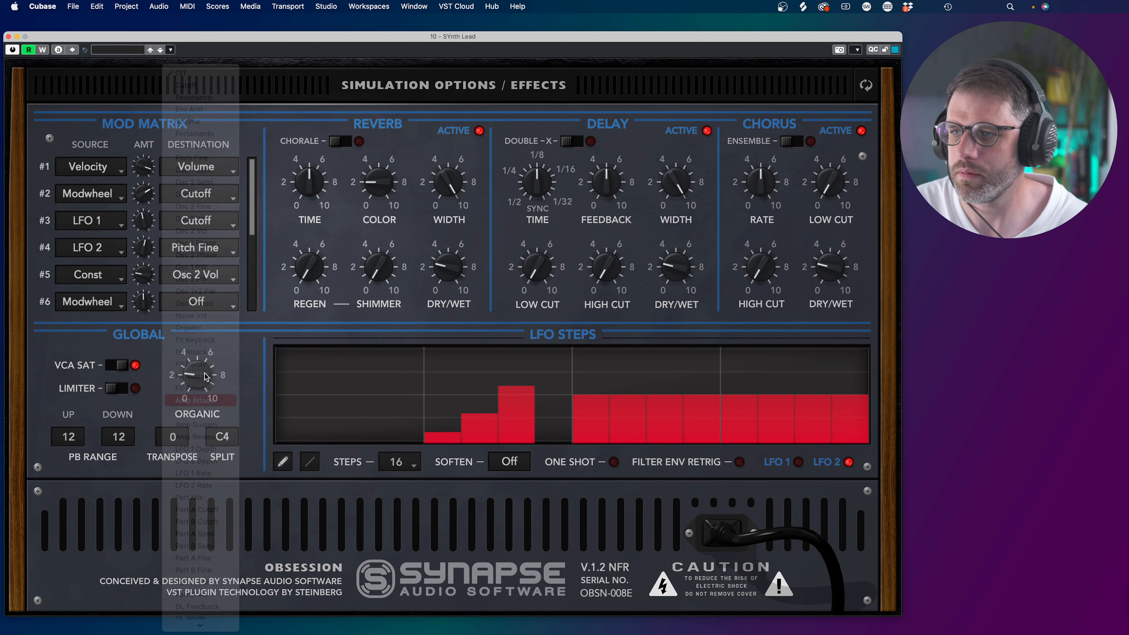
Try a strongly negative amount on mod matrix slot 6, Modwheel to Amp Attack.
click(445, 84)
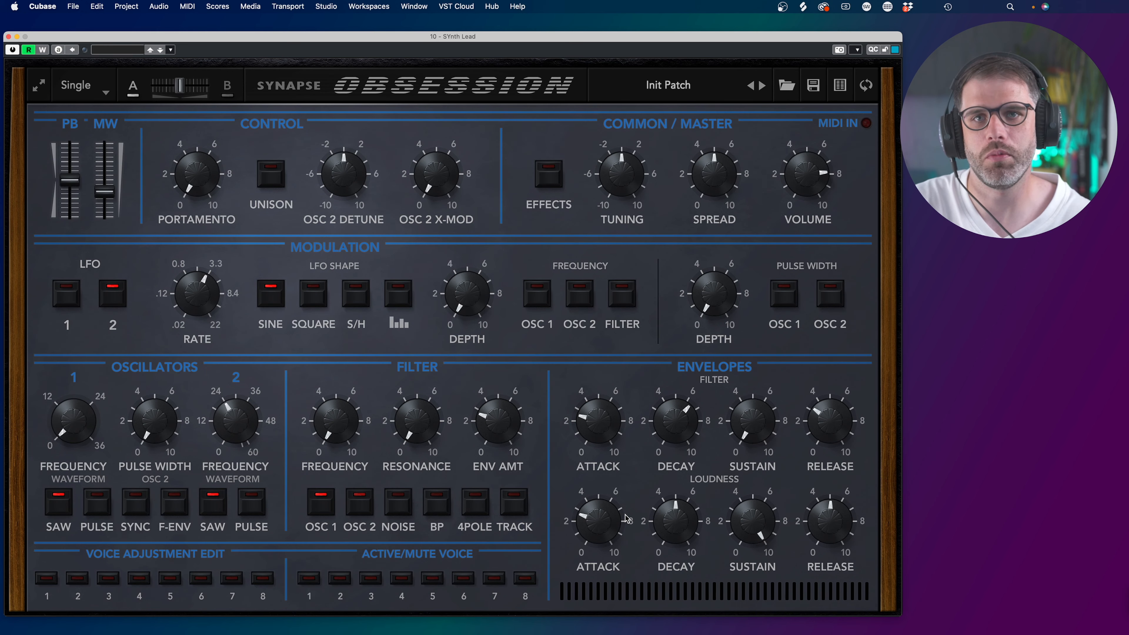
click(434, 89)
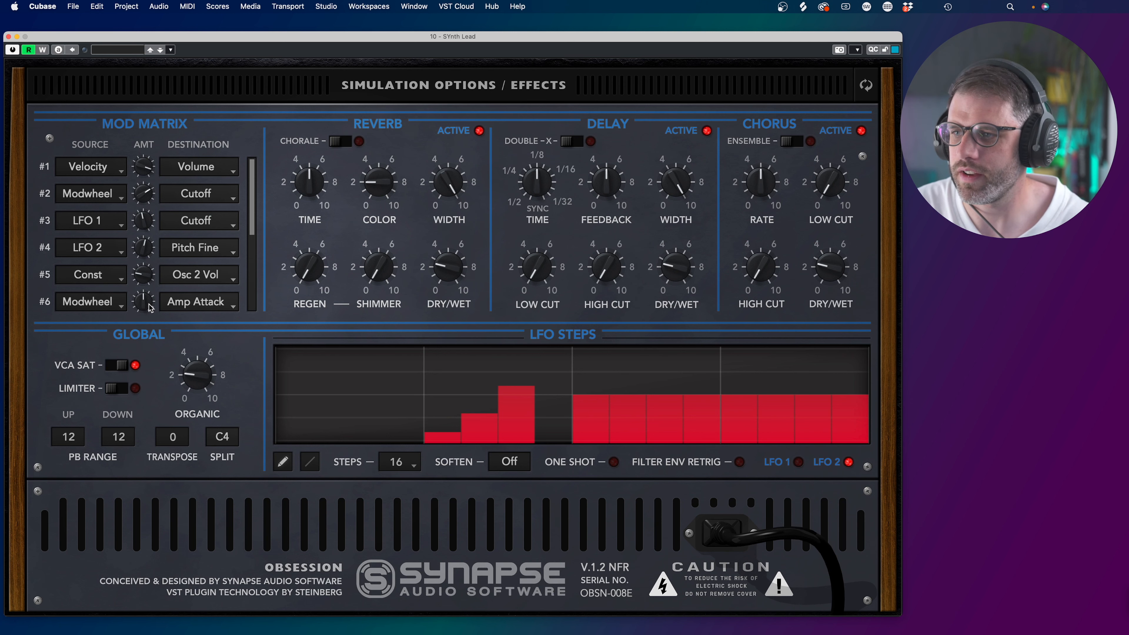
drag(145, 305, 125, 383)
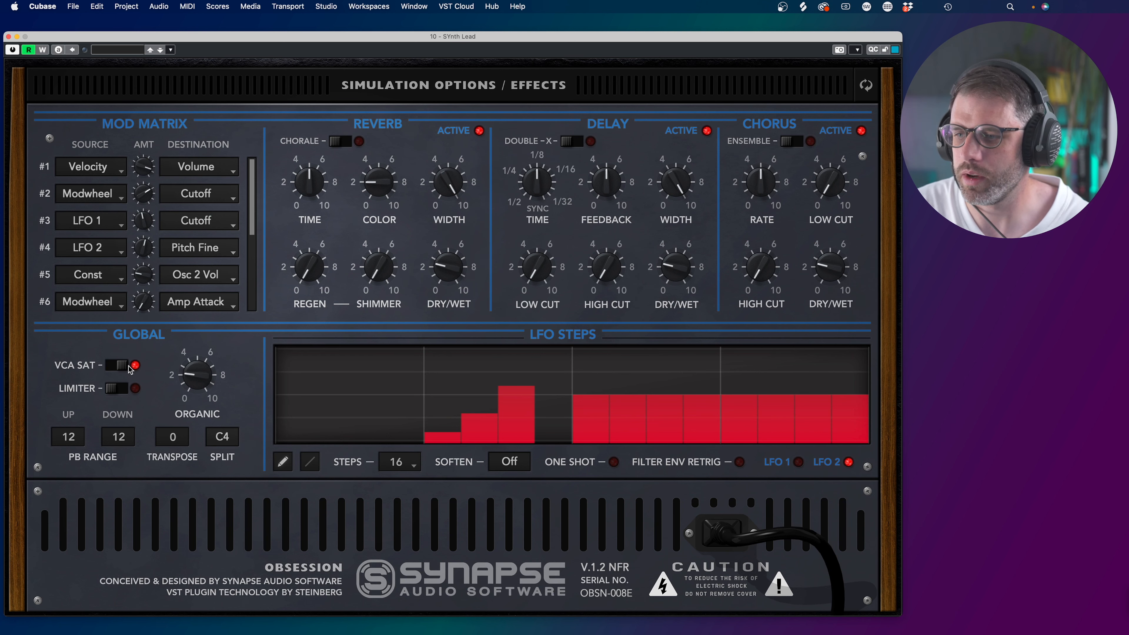
click(329, 97)
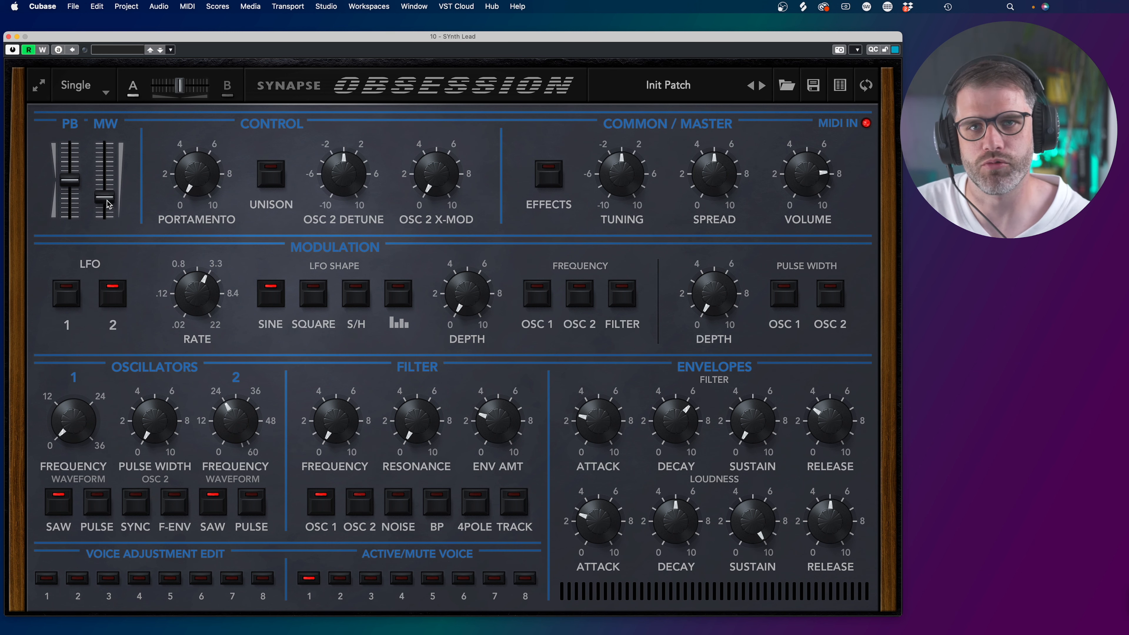
Raise the Modwheel to Amp Attack amount in mod matrix slot 6 and reset it to 0.
click(364, 85)
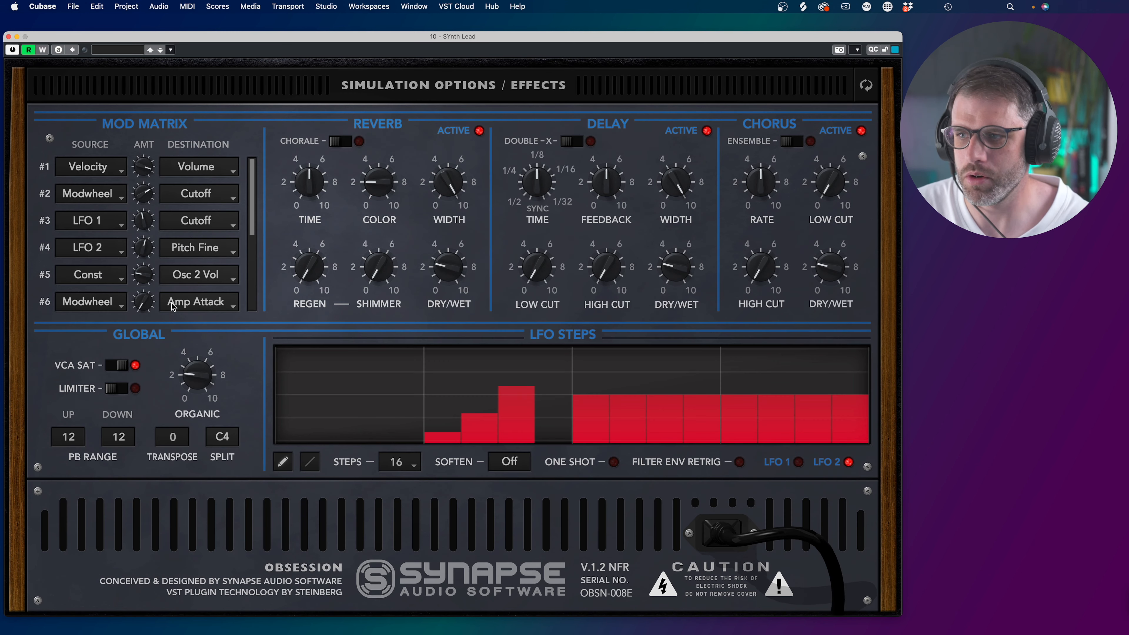
drag(150, 304, 151, 254)
double_click(146, 307)
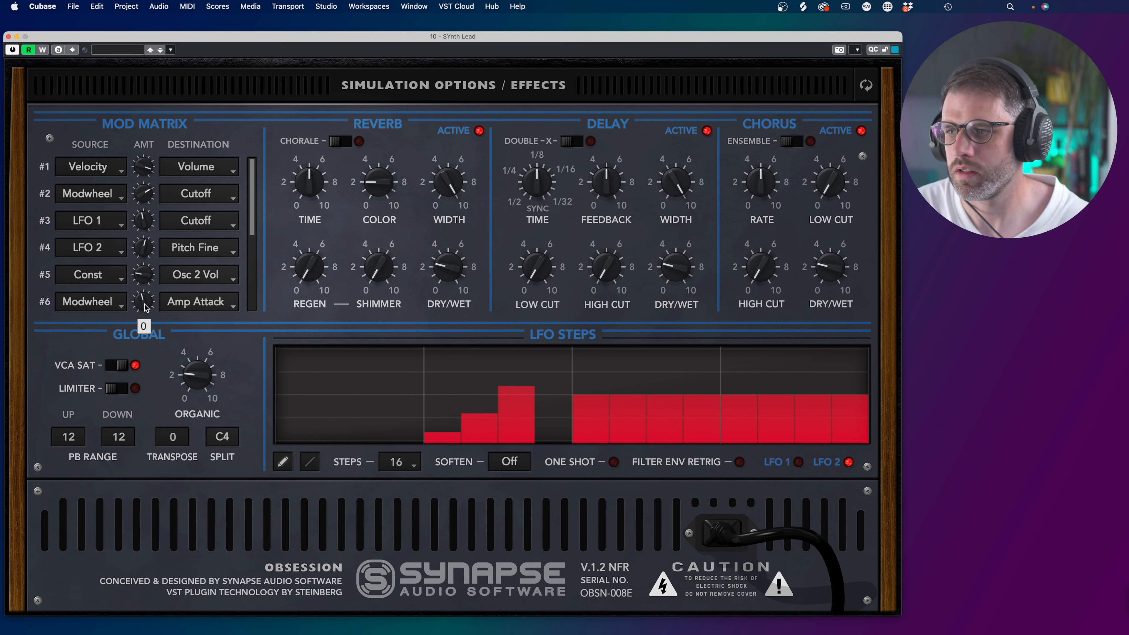
Set a slightly negative amount for Modwheel to Amp Attack in mod matrix slot 6.
scroll(146, 308, down, 3)
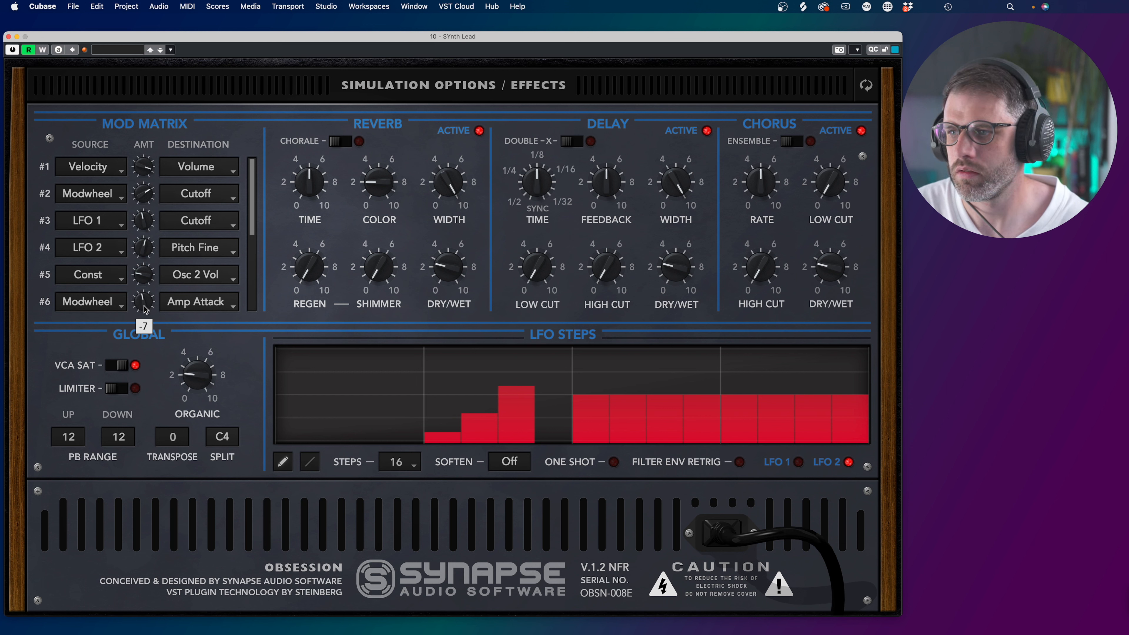
scroll(145, 308, down, 5)
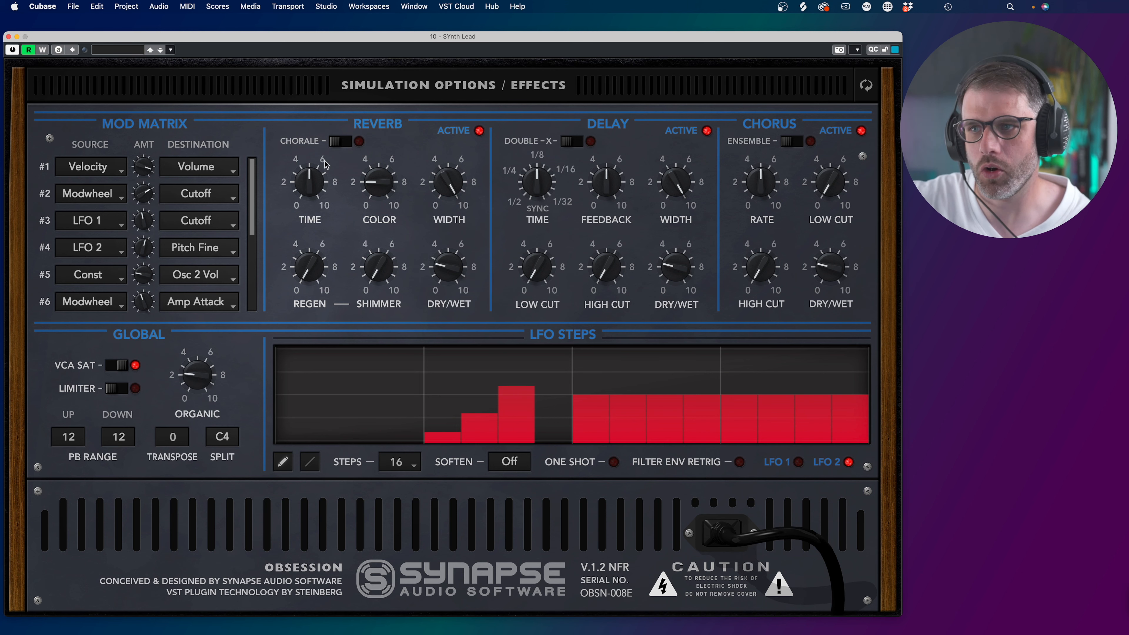
Enable the effects for the patch and turn the delay and chorus dry/wet down to 0.
click(385, 79)
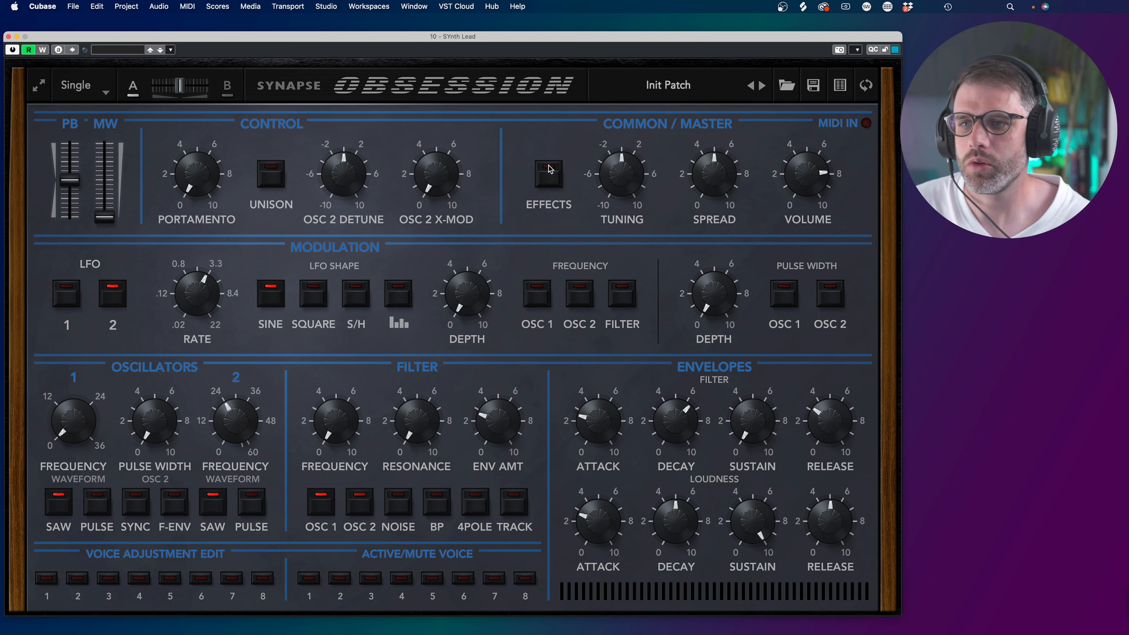
click(549, 175)
click(497, 91)
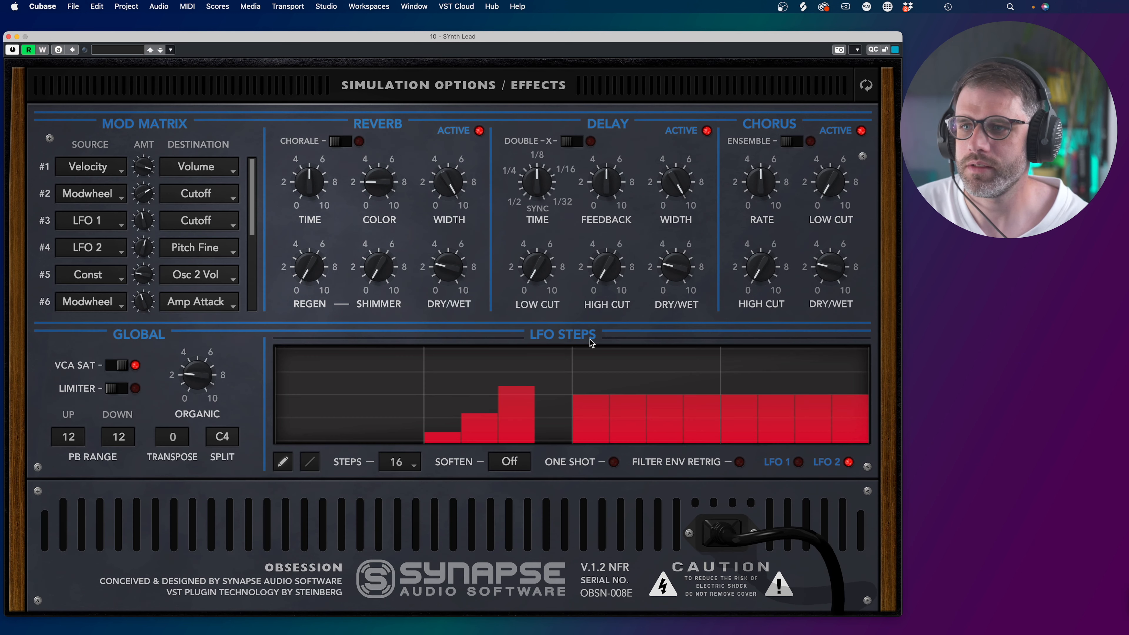
drag(676, 269, 676, 312)
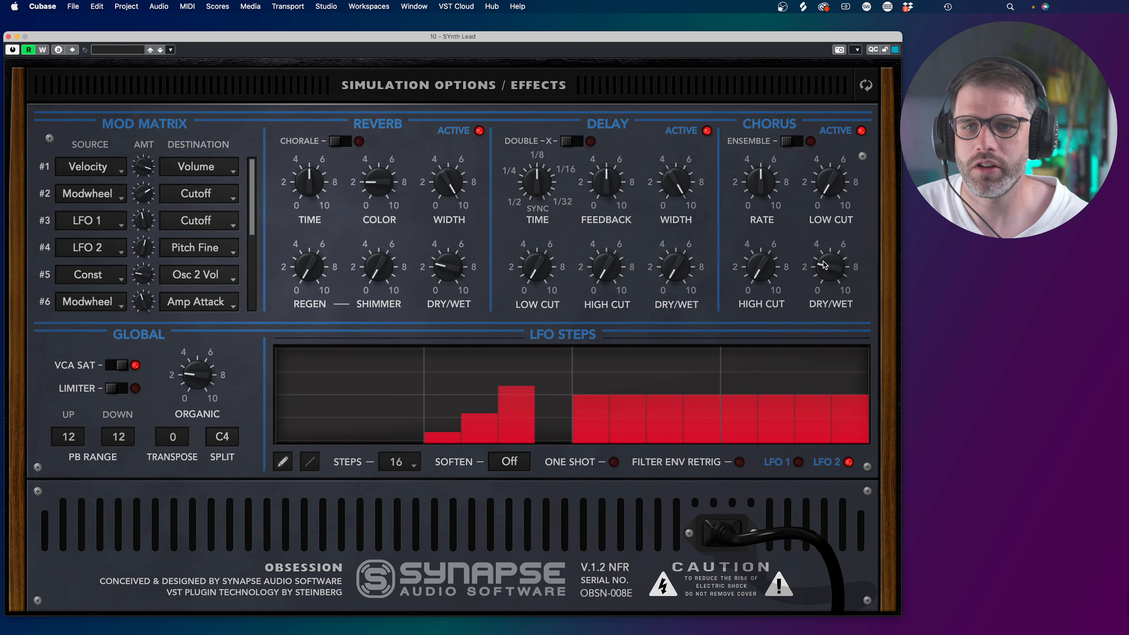
drag(825, 265, 827, 312)
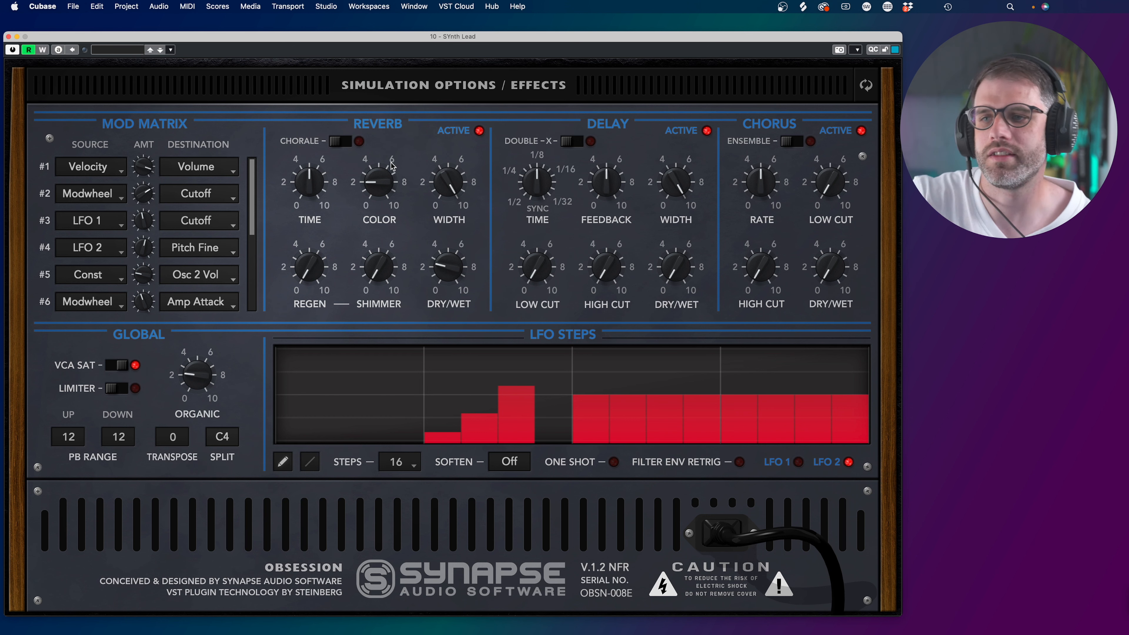
Shape the reverb with time at about 7, color at about 4 and dry/wet at about 4.
drag(304, 194, 309, 173)
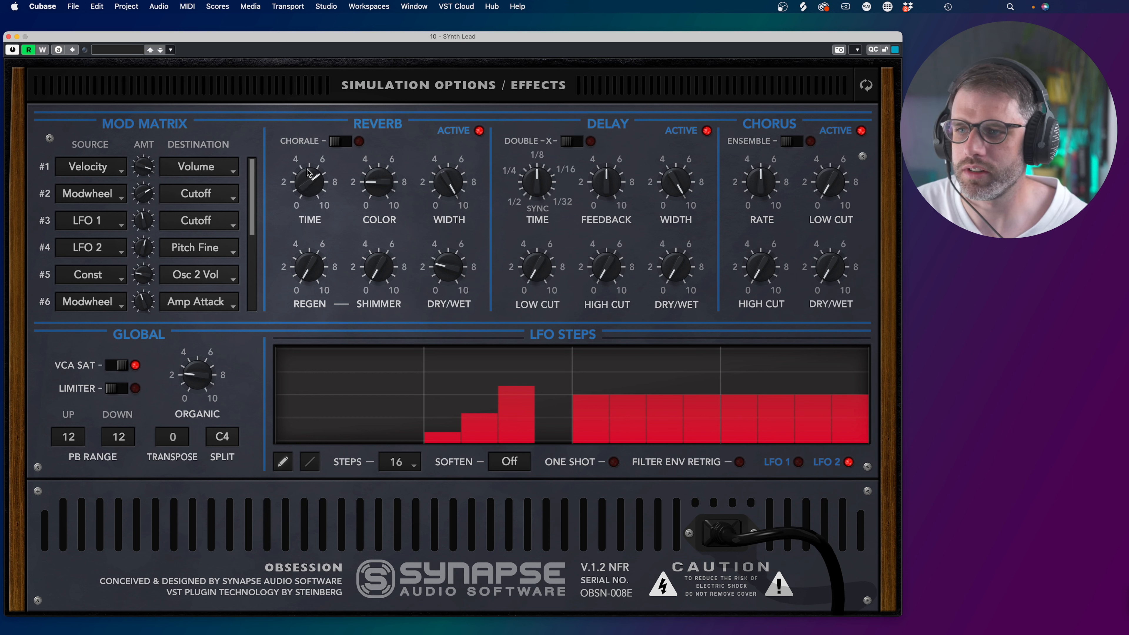
drag(386, 176, 386, 137)
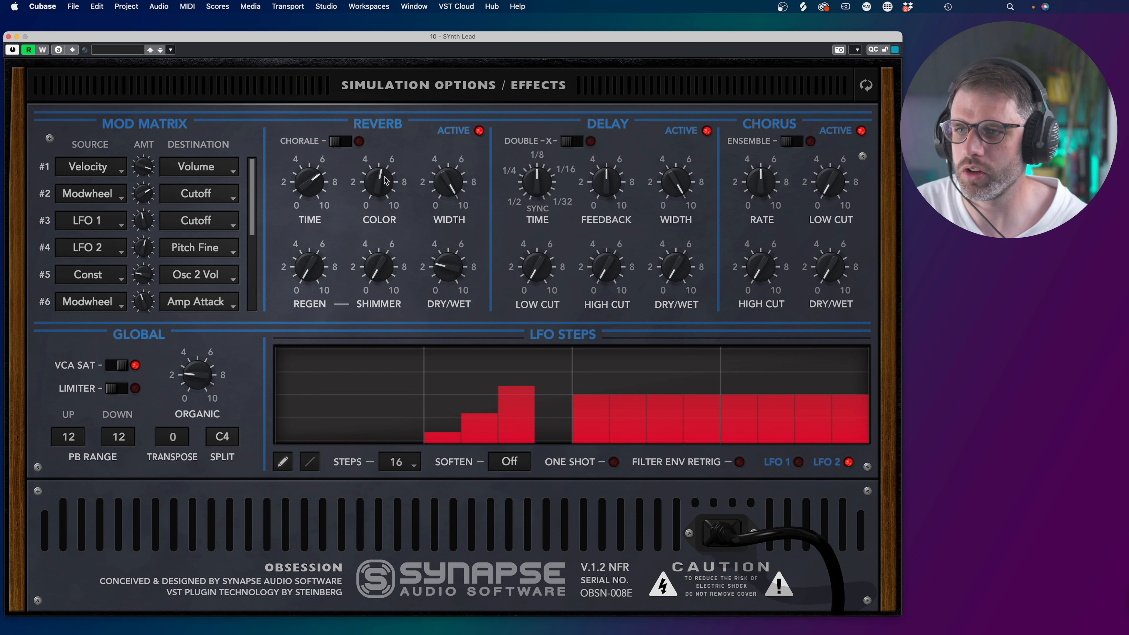
drag(384, 180, 384, 177)
drag(449, 265, 451, 257)
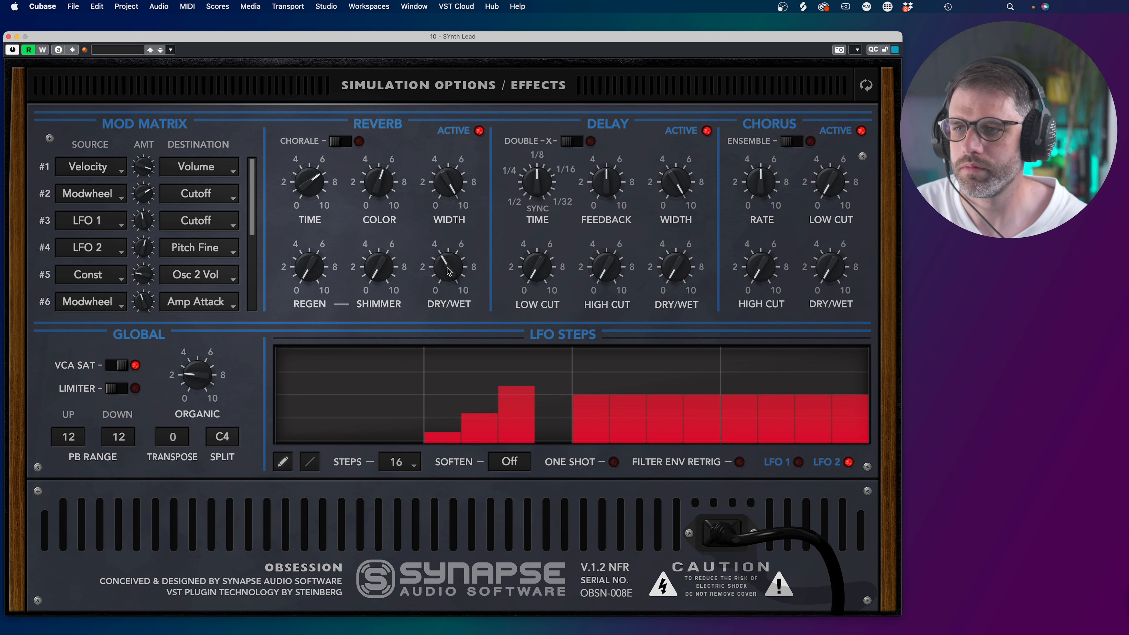
drag(296, 194, 297, 193)
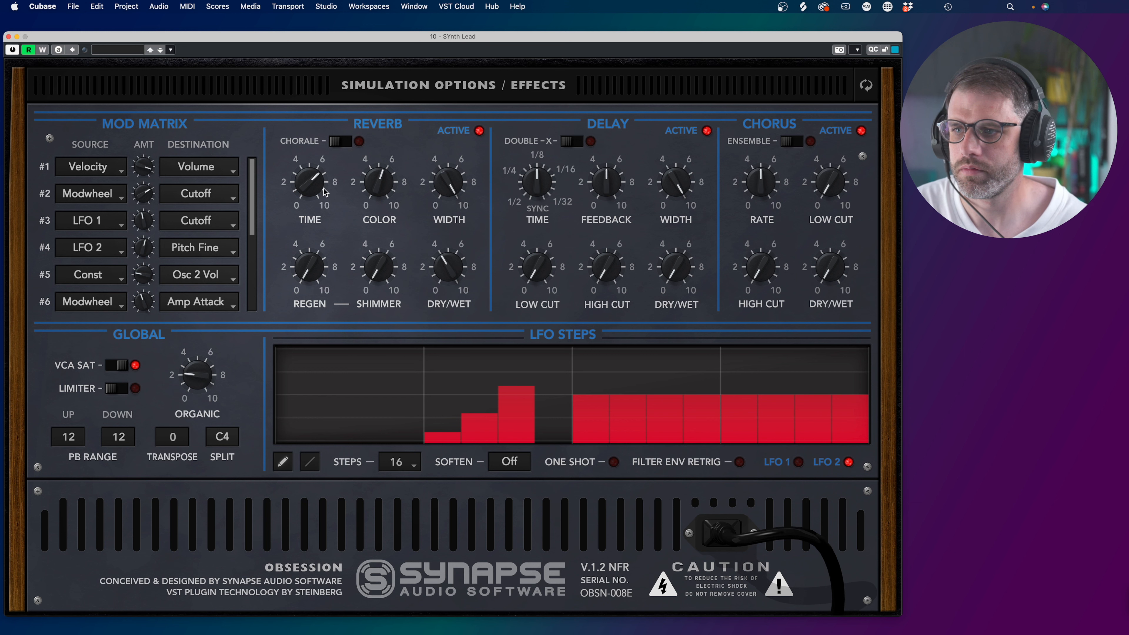
drag(402, 180, 379, 168)
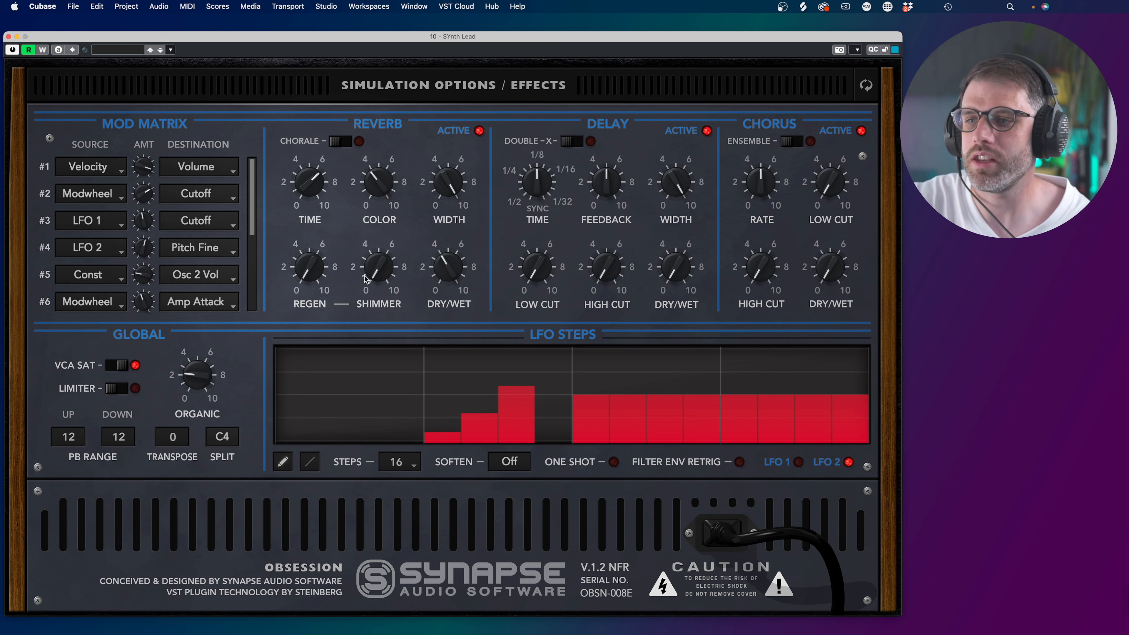
Set the reverb's regen to about 2.1 and shimmer to about 3, and reduce its dry/wet to about 3.
drag(383, 274, 382, 263)
drag(310, 260, 309, 243)
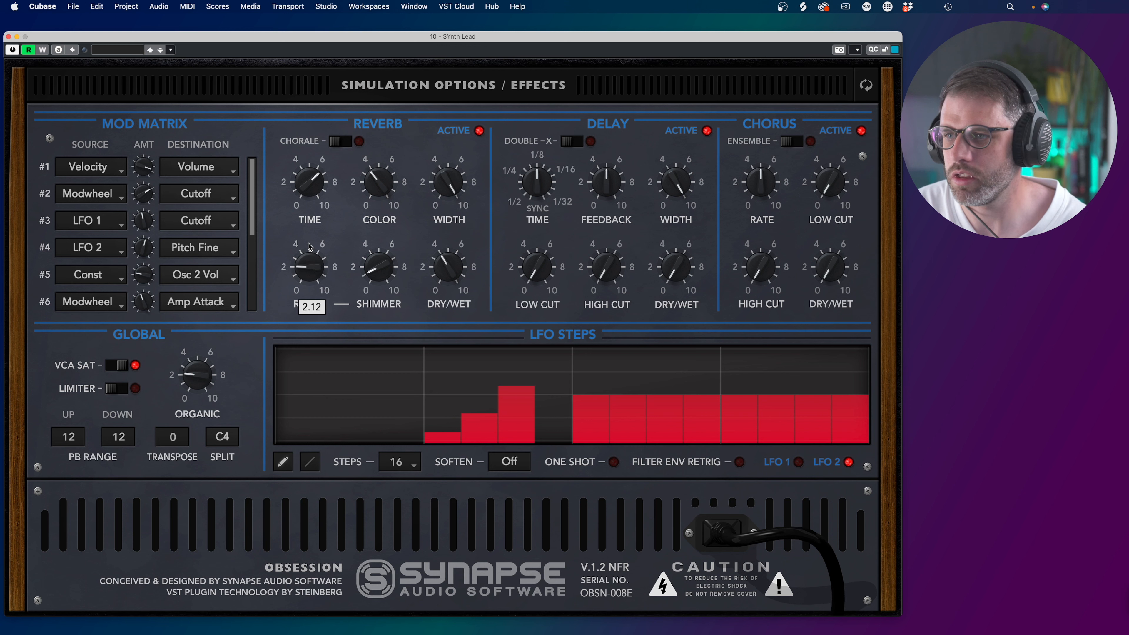
drag(384, 272, 435, 269)
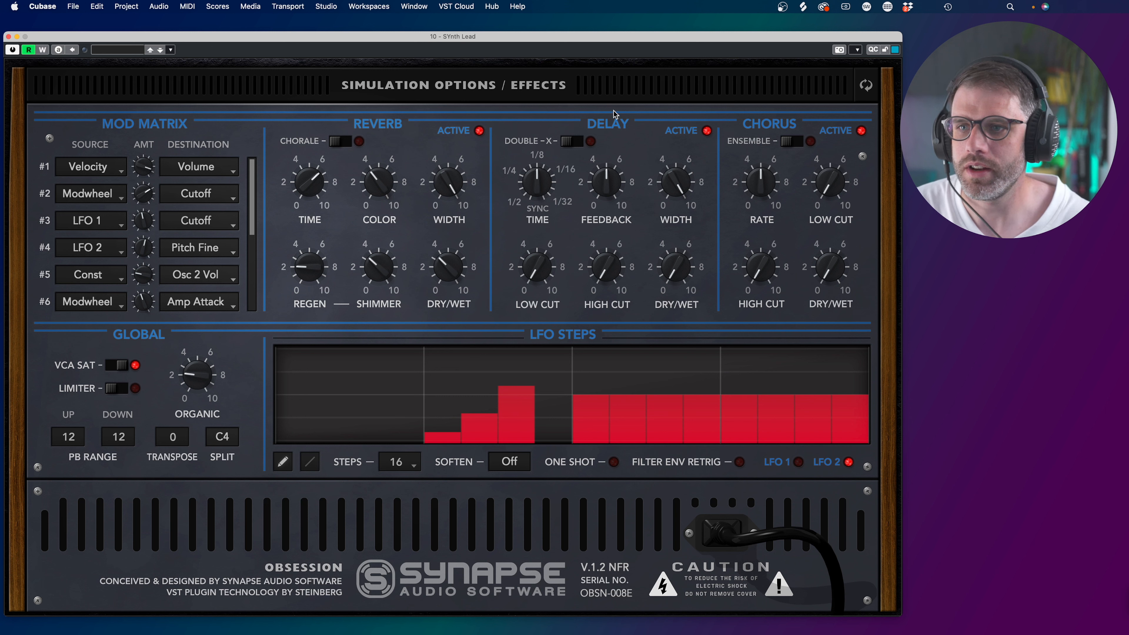
Enable the delay's Double-X mode and set its low cut to about 4, feedback to about 5.7 and dry/wet to about 4.
click(573, 142)
mouse_move(664, 261)
mouse_down()
mouse_move(677, 233)
mouse_move(680, 257)
mouse_up()
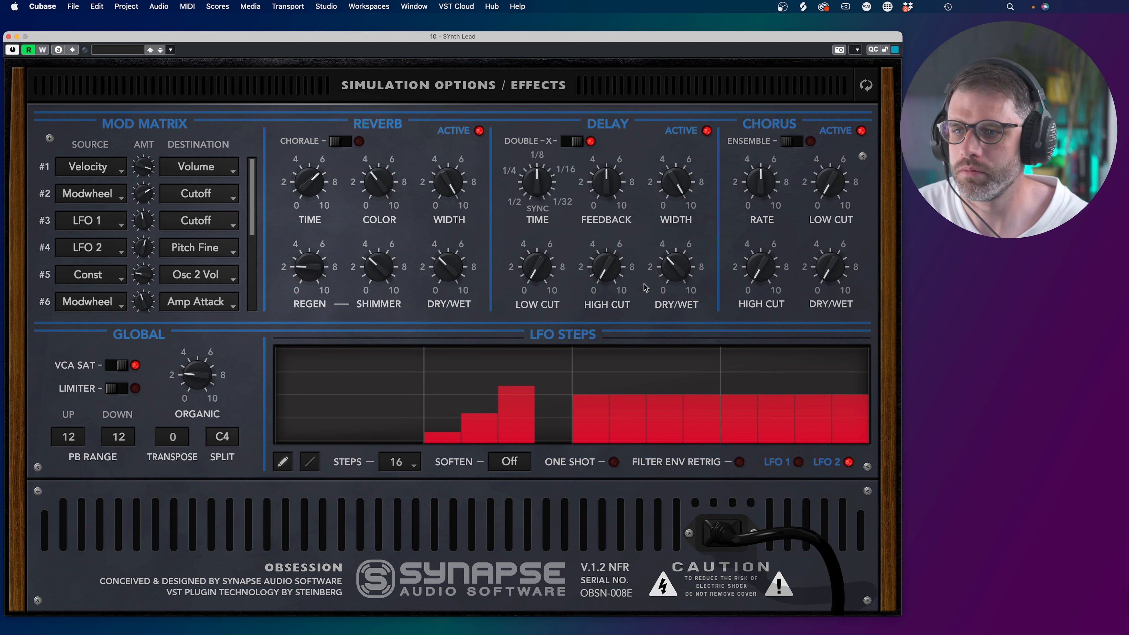
drag(537, 268, 541, 228)
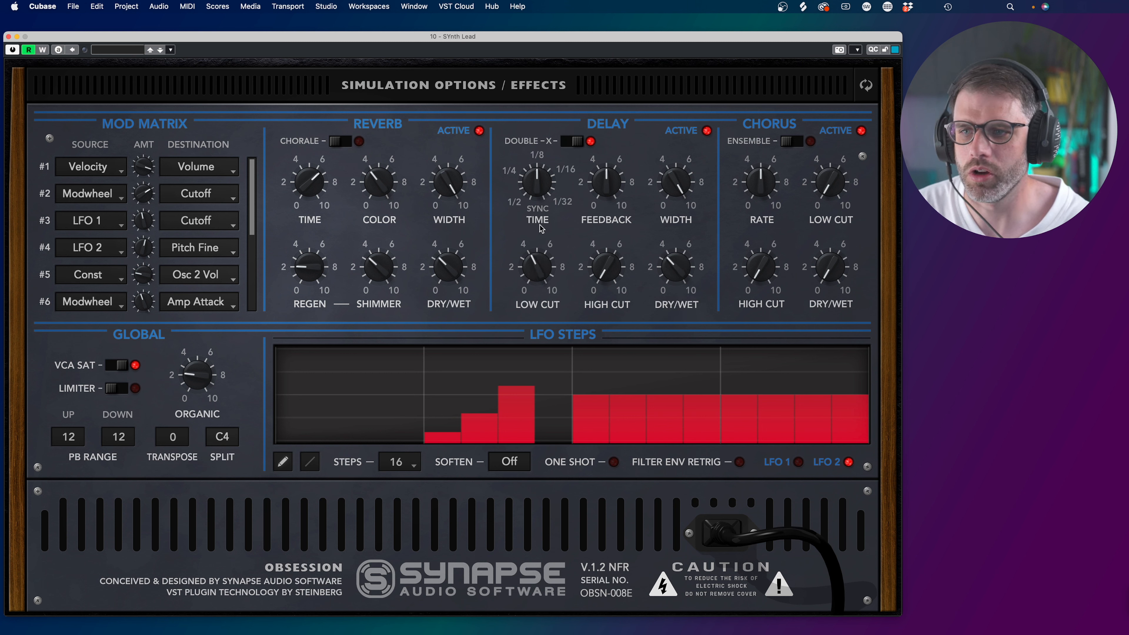
drag(605, 196, 615, 185)
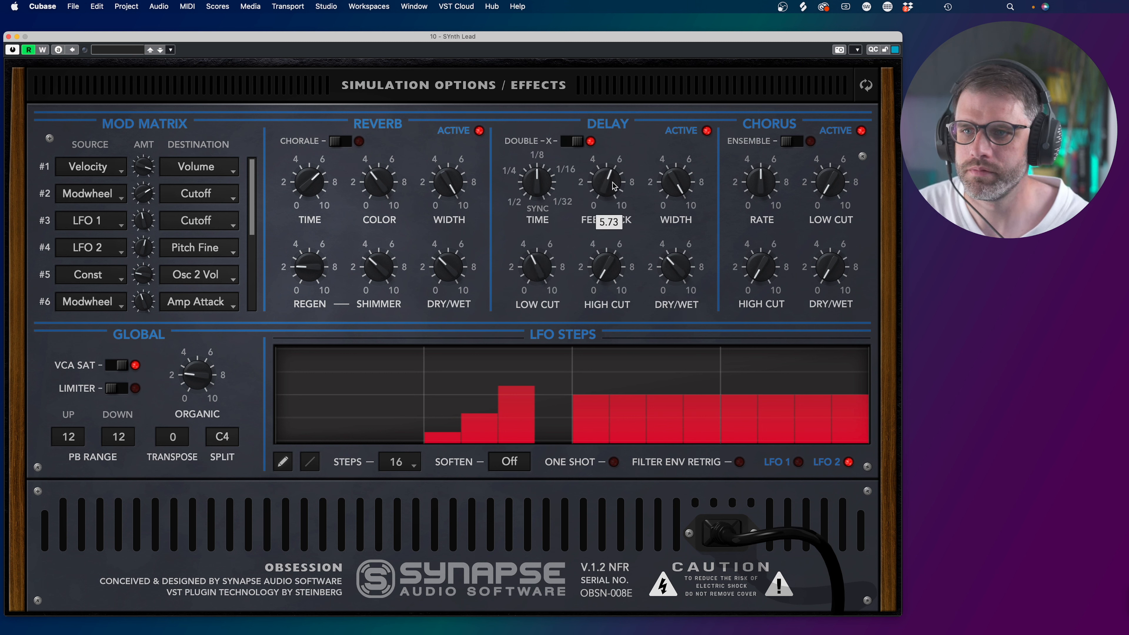
drag(684, 271, 684, 266)
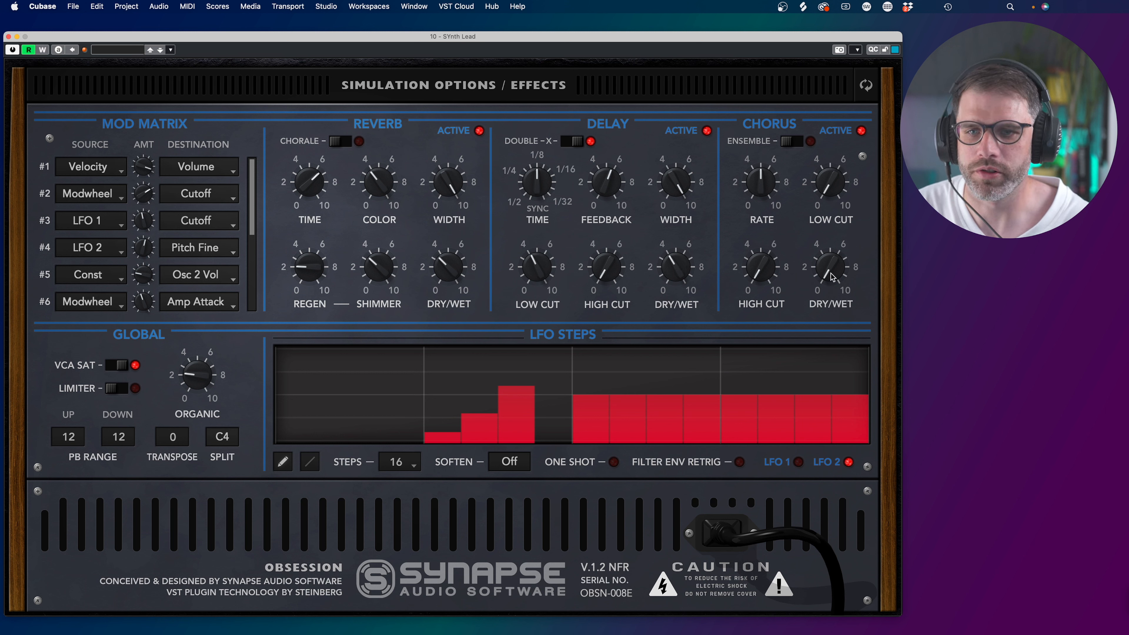
Bring in the chorus with dry/wet and low cut at about 3 and a slightly raised high cut.
drag(837, 276, 832, 245)
drag(830, 196, 829, 141)
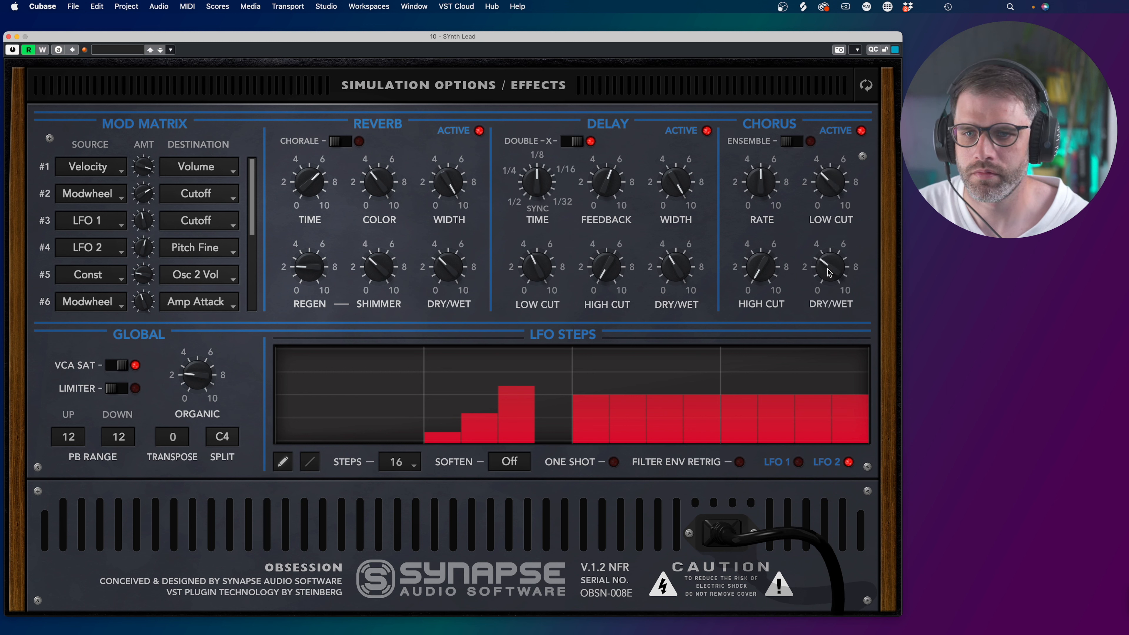
drag(761, 266, 760, 270)
drag(830, 266, 830, 267)
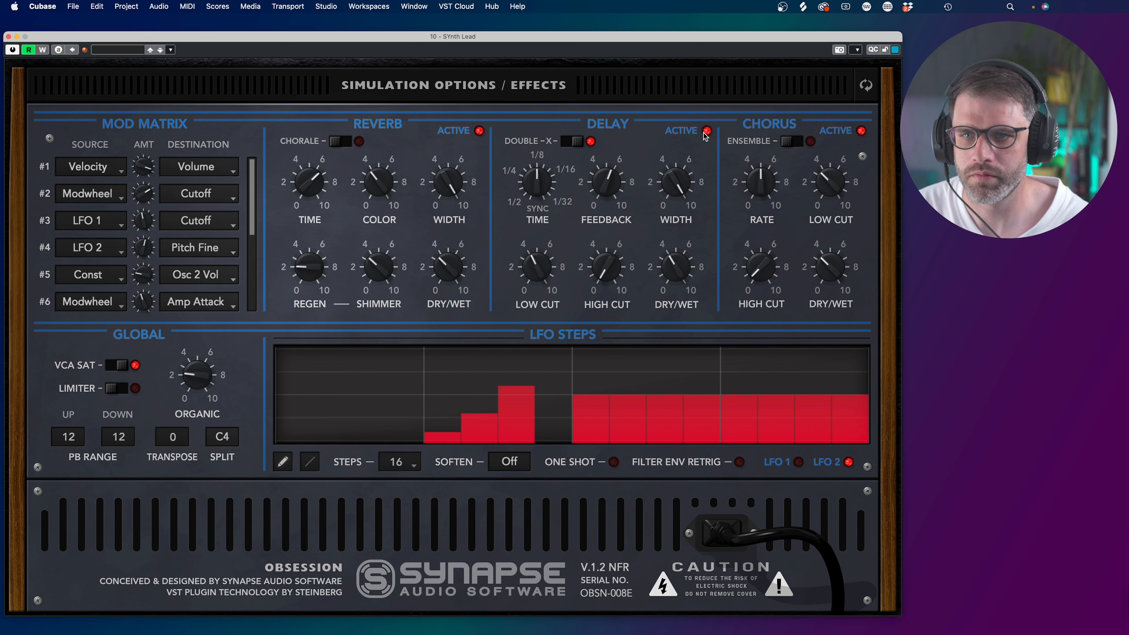
Audition the chorus's Ensemble mode and switch it back off, setting the rate to about 4.9 and dry/wet to about 3.
click(790, 141)
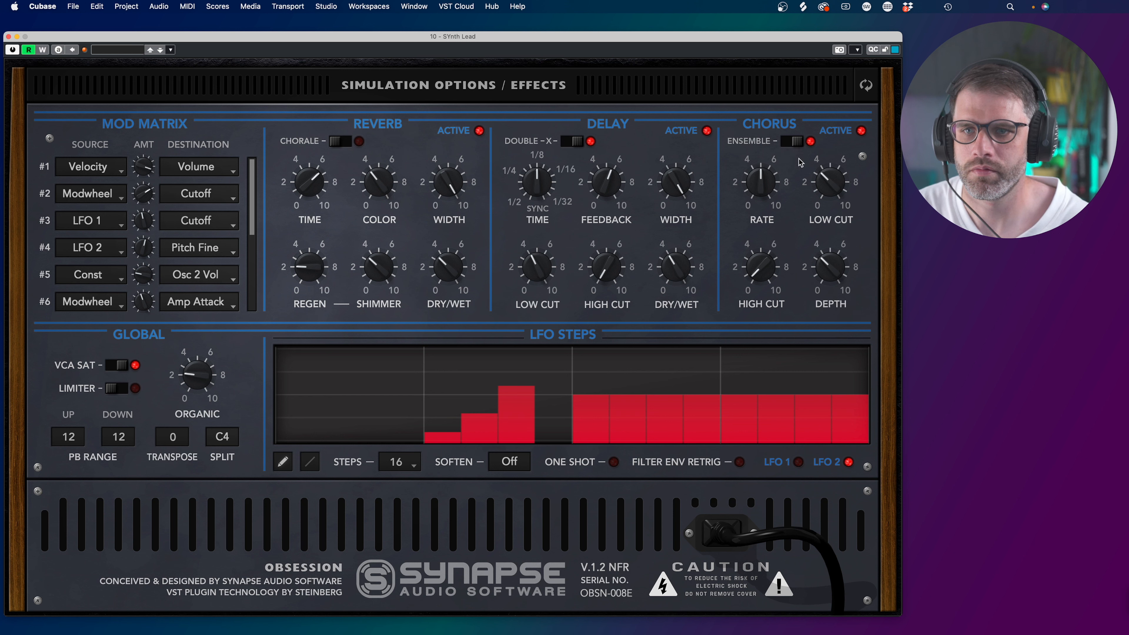
click(796, 143)
drag(774, 187, 774, 188)
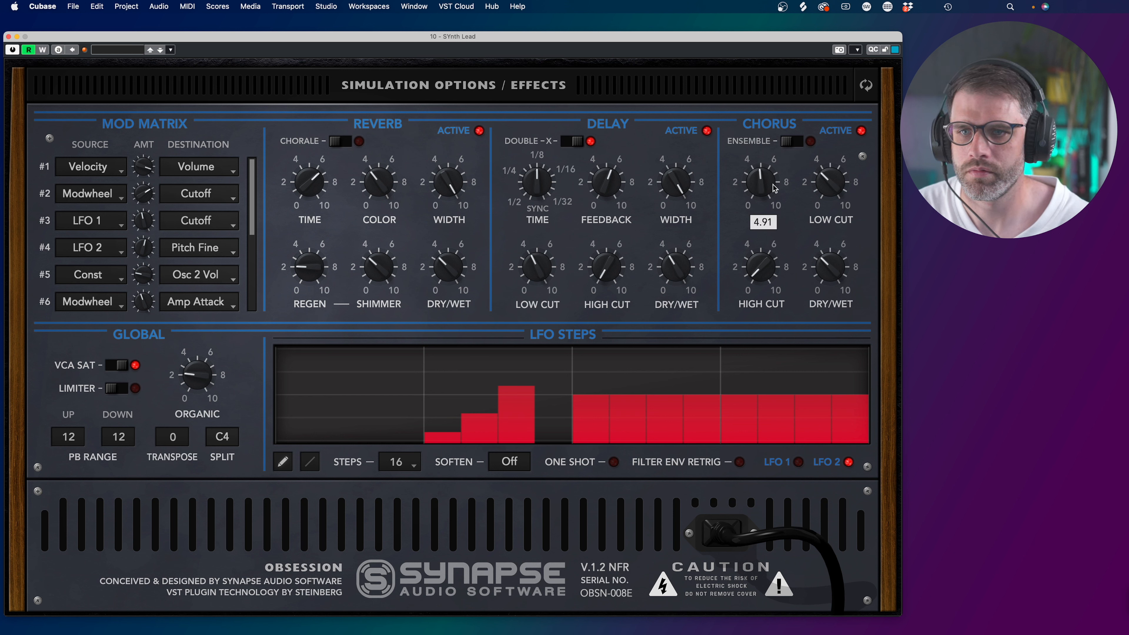
drag(838, 279, 831, 272)
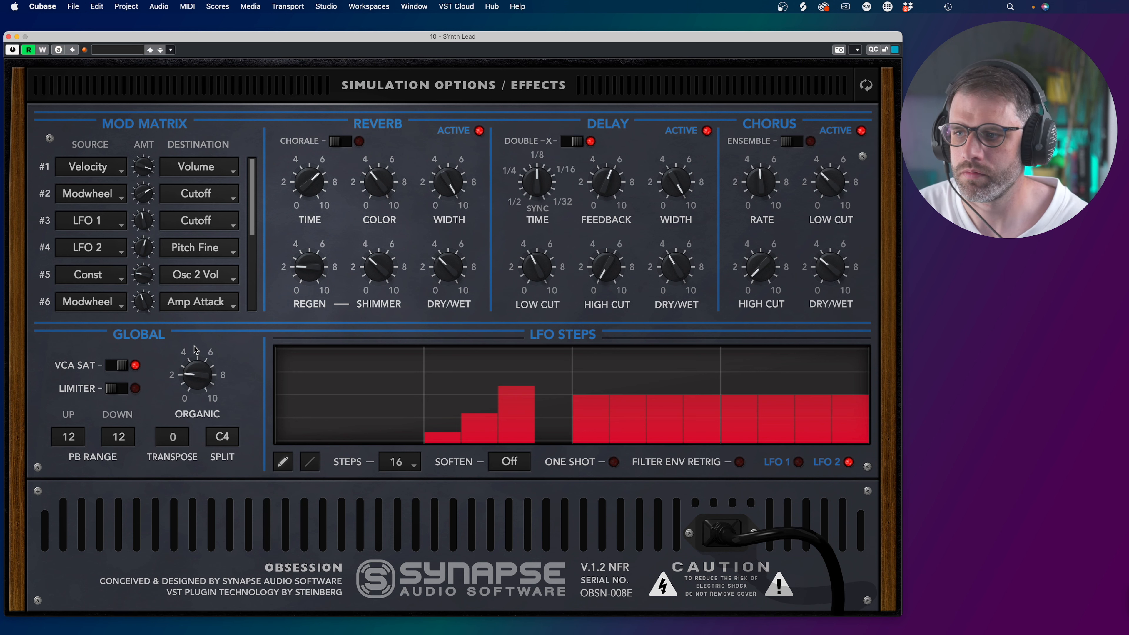
Raise the patch's master volume to nearly maximum and return to the simulation options and effects view.
click(460, 99)
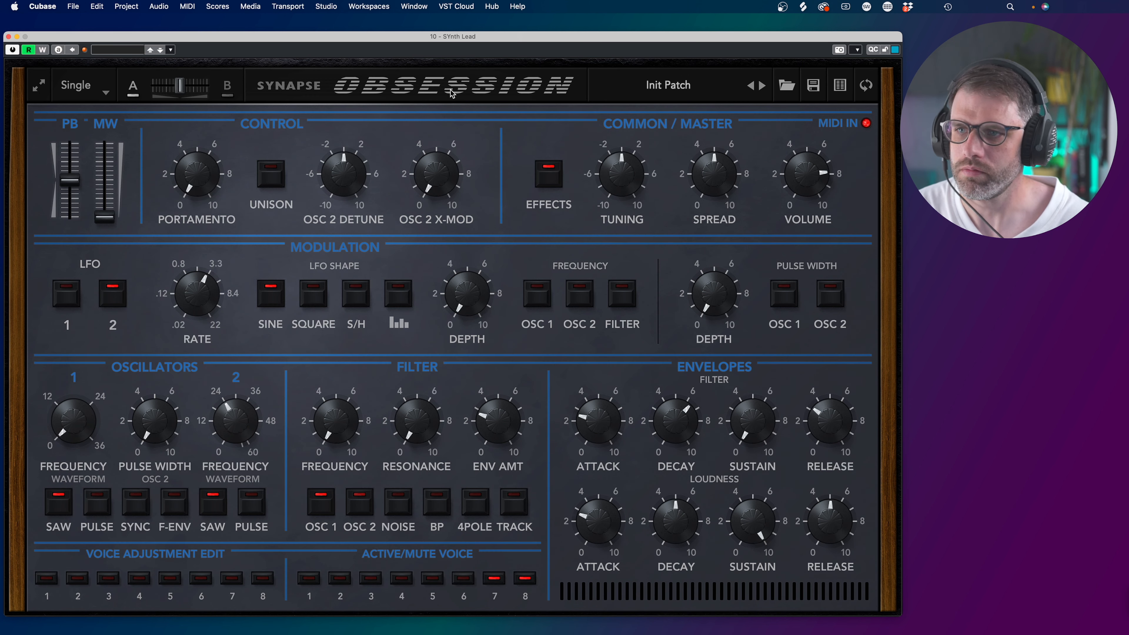
mouse_move(829, 176)
mouse_down()
mouse_move(834, 148)
mouse_move(832, 159)
mouse_up()
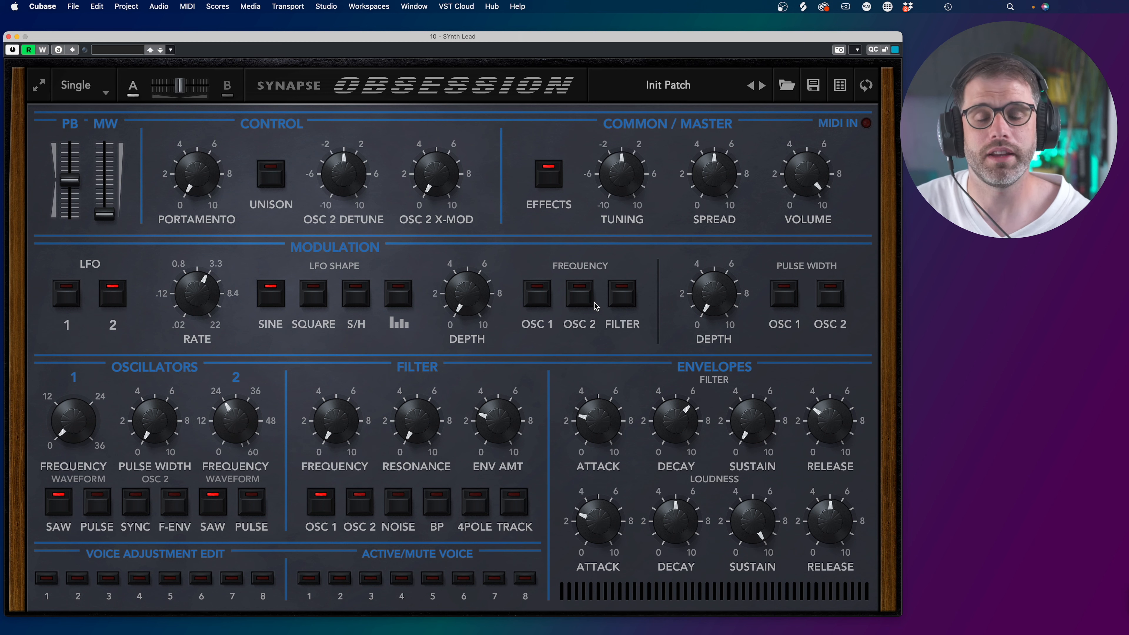
click(571, 83)
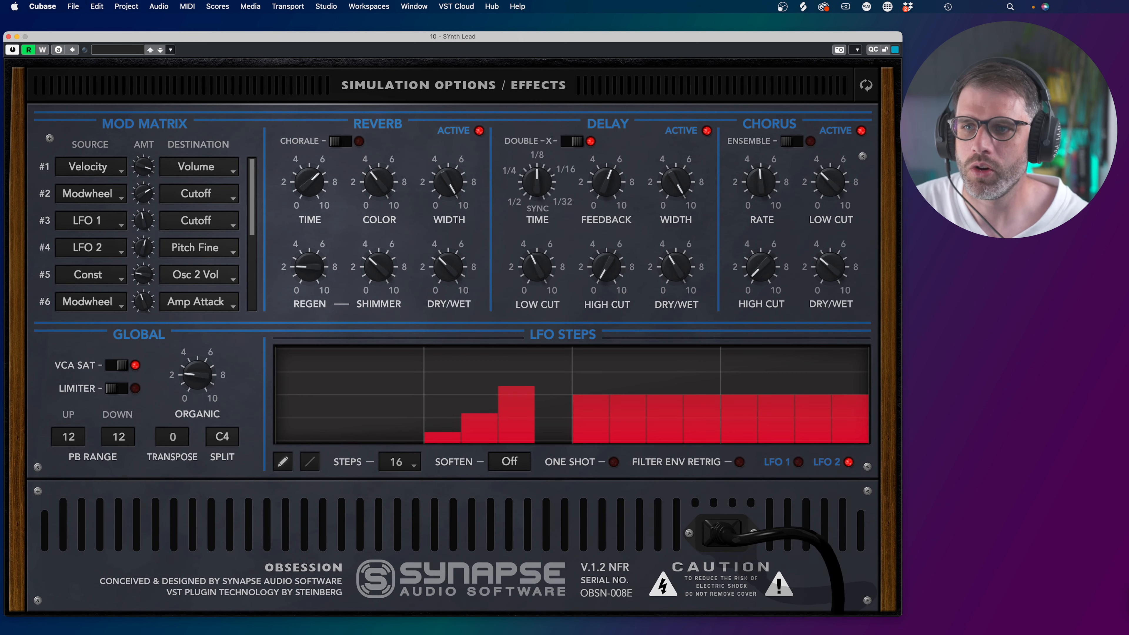